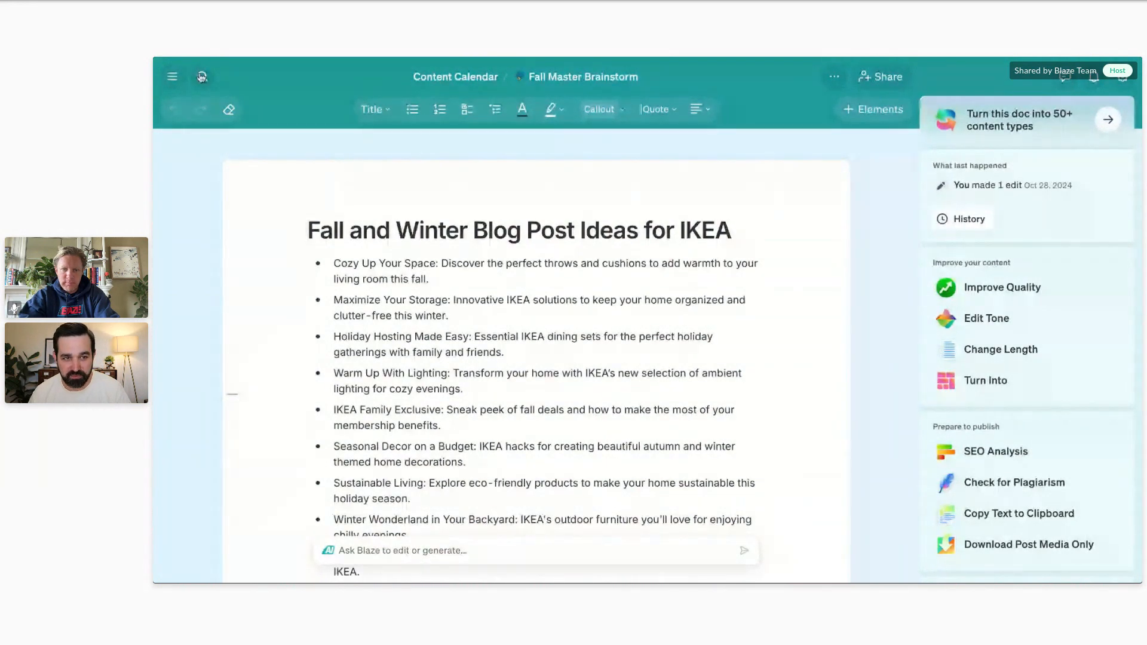
# Add the Fall Master Brainstorm document to favorites and expand the Favorites list to show it.
pyautogui.click(172, 76)
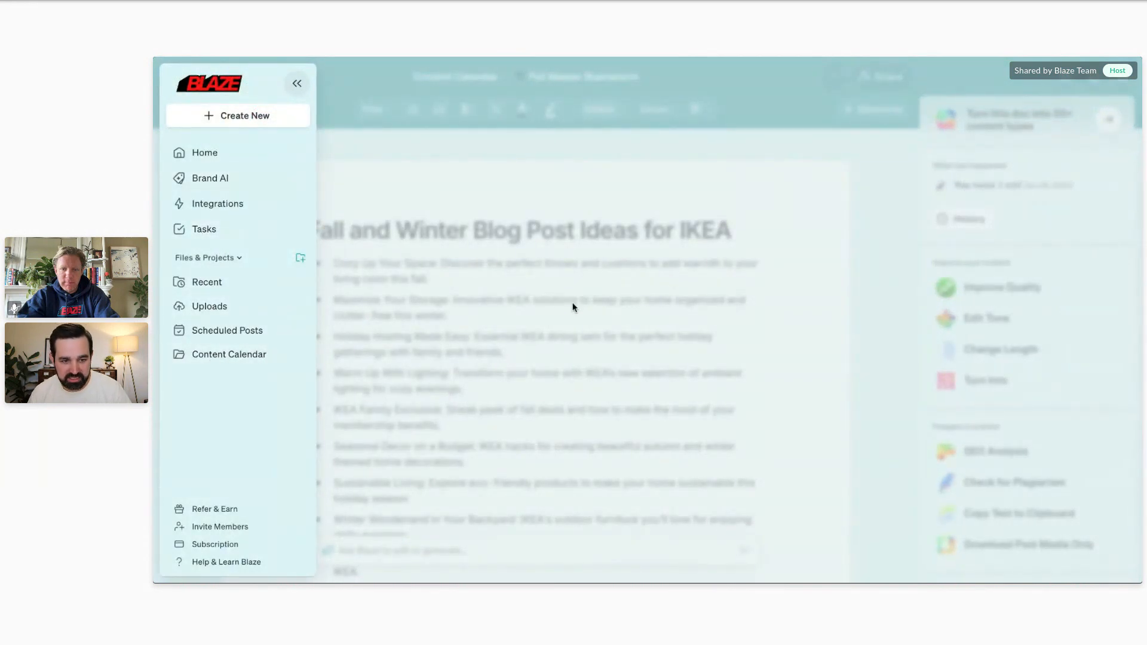
pyautogui.click(438, 292)
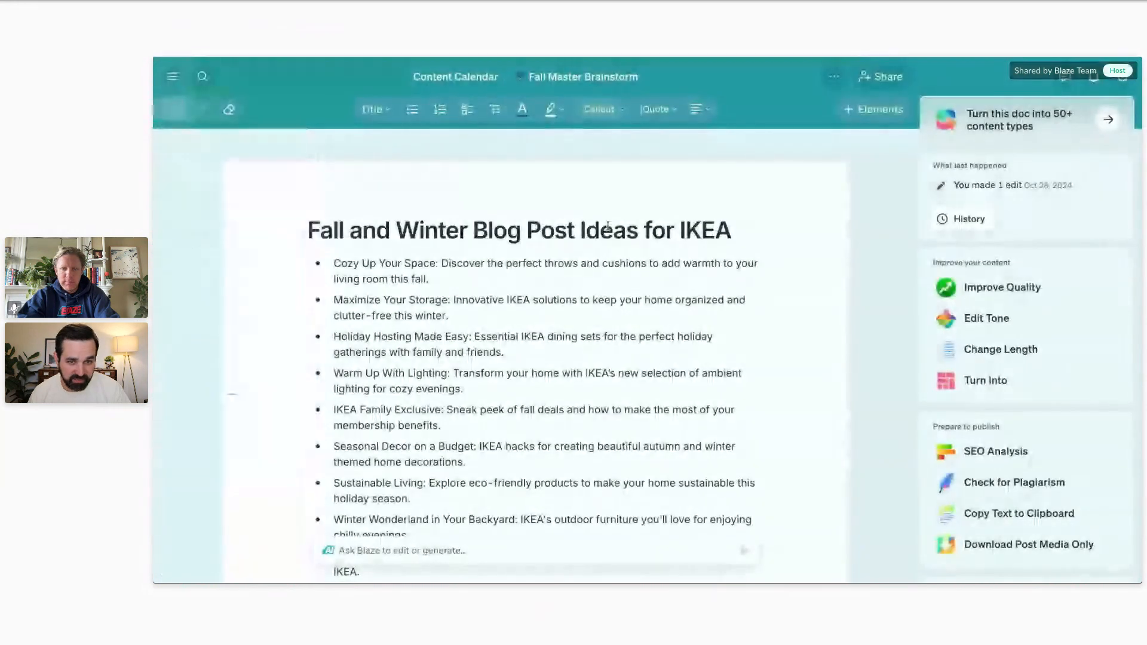
pyautogui.click(835, 80)
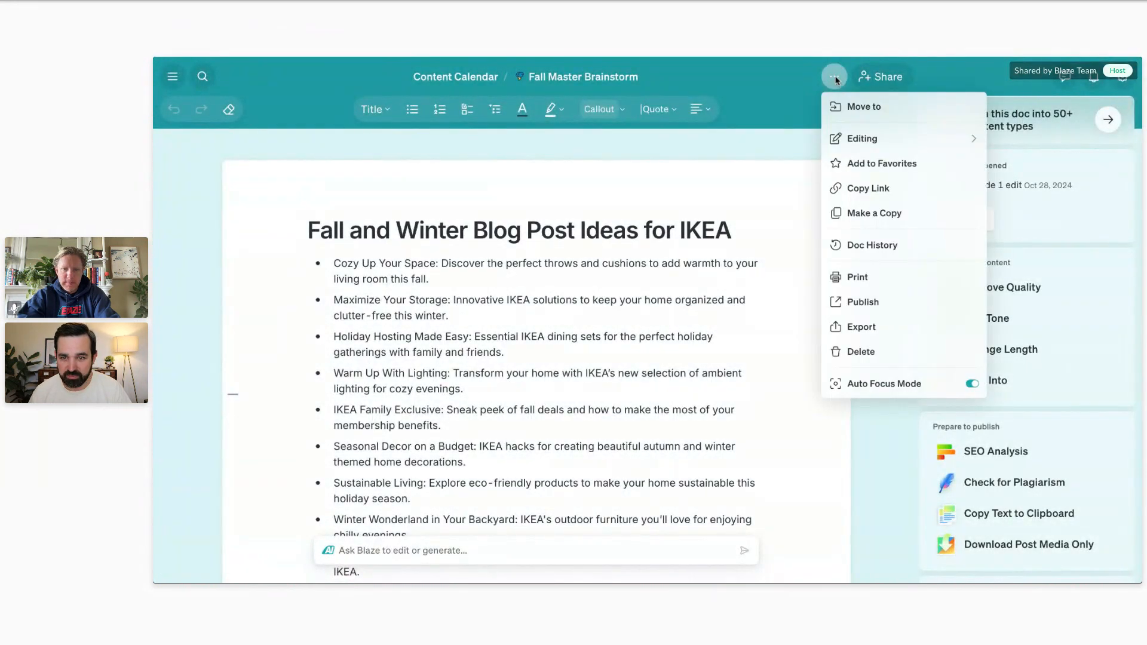
pyautogui.click(866, 164)
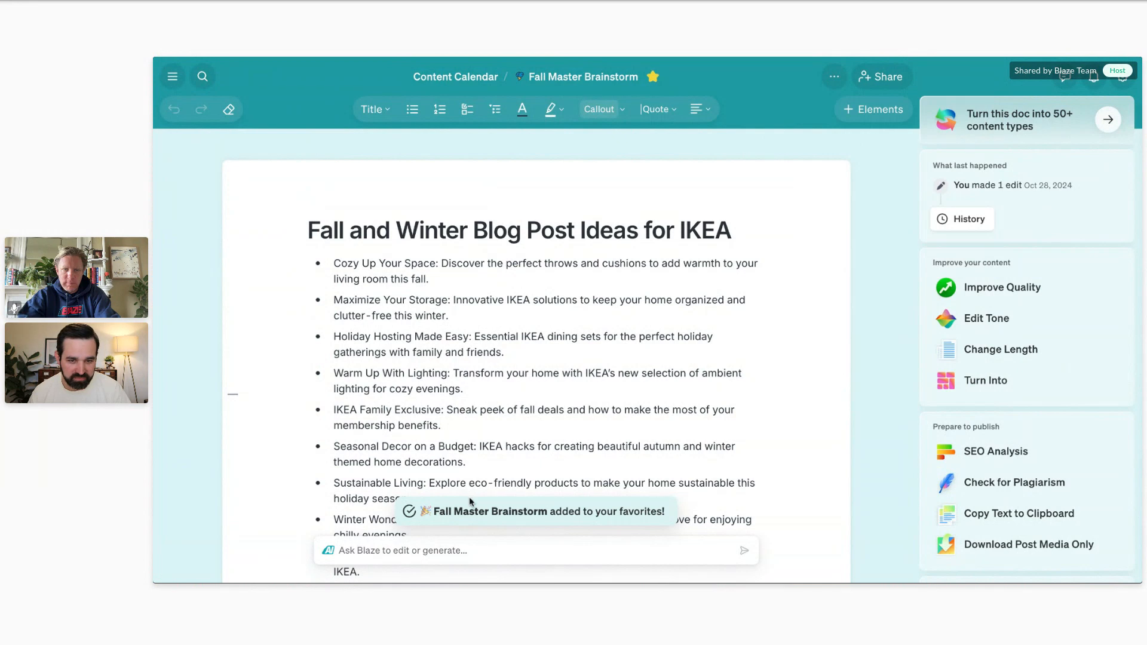
pyautogui.click(173, 78)
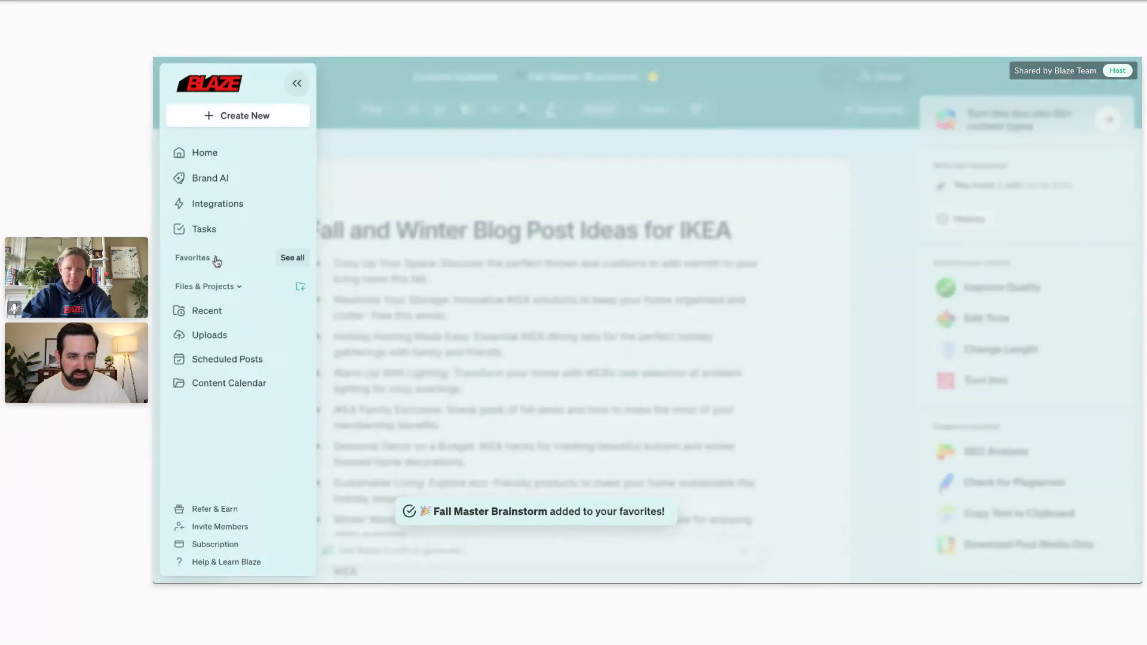
pyautogui.click(215, 258)
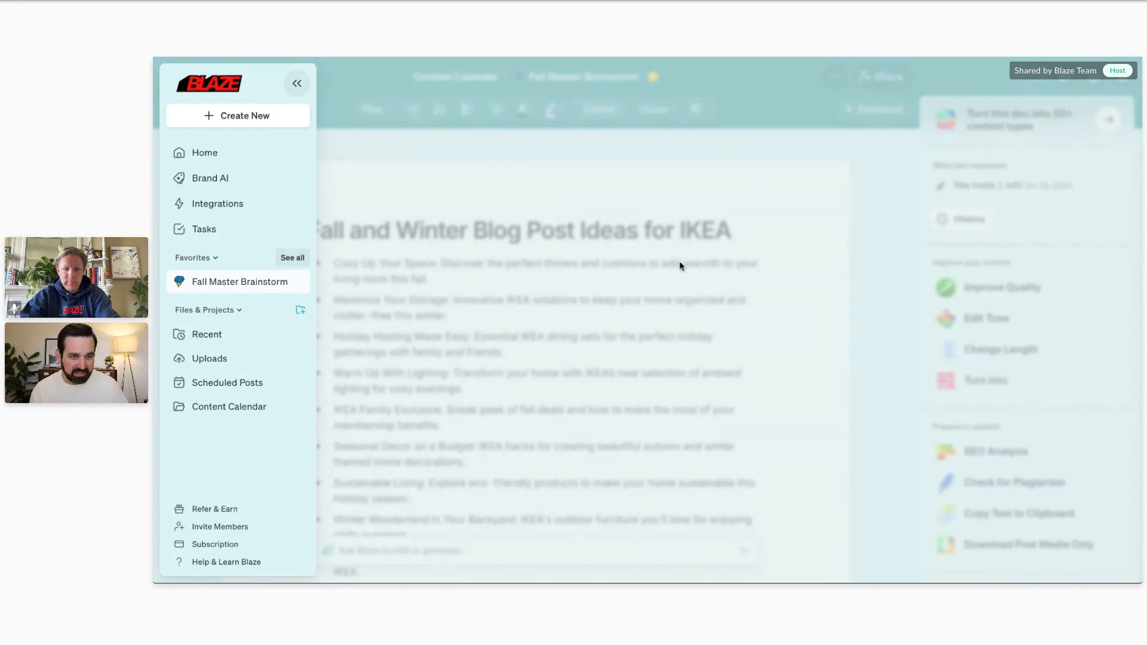
# Go to the Home page and view the available options for the favorited Fall Master Brainstorm document.
pyautogui.click(220, 154)
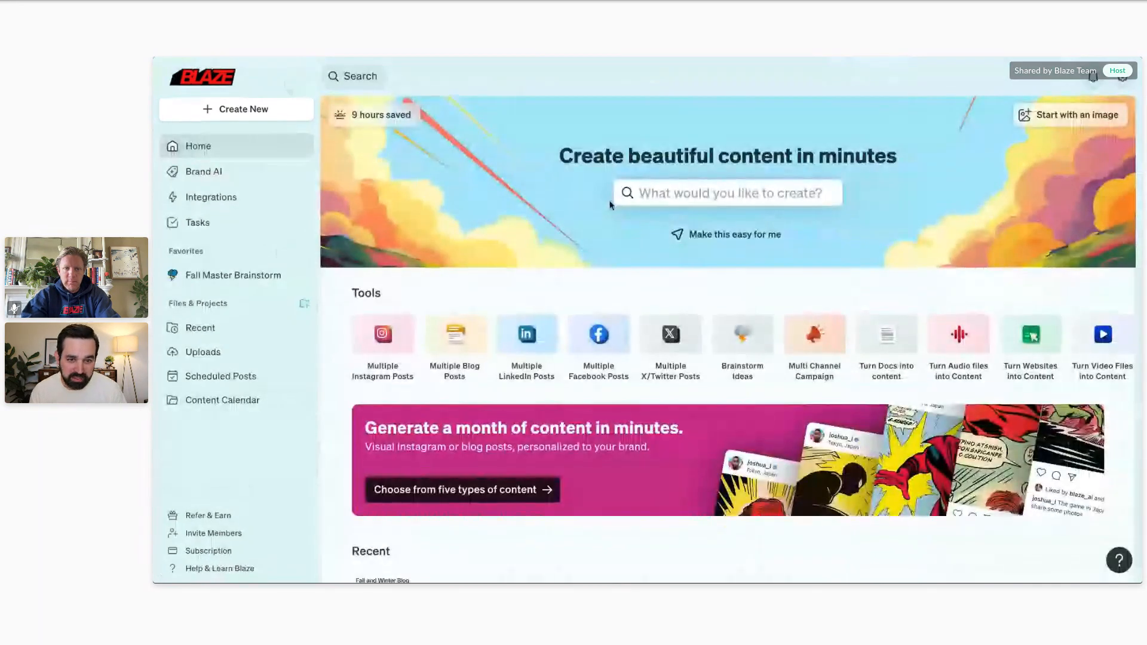
pyautogui.scroll(-3, 609, 205)
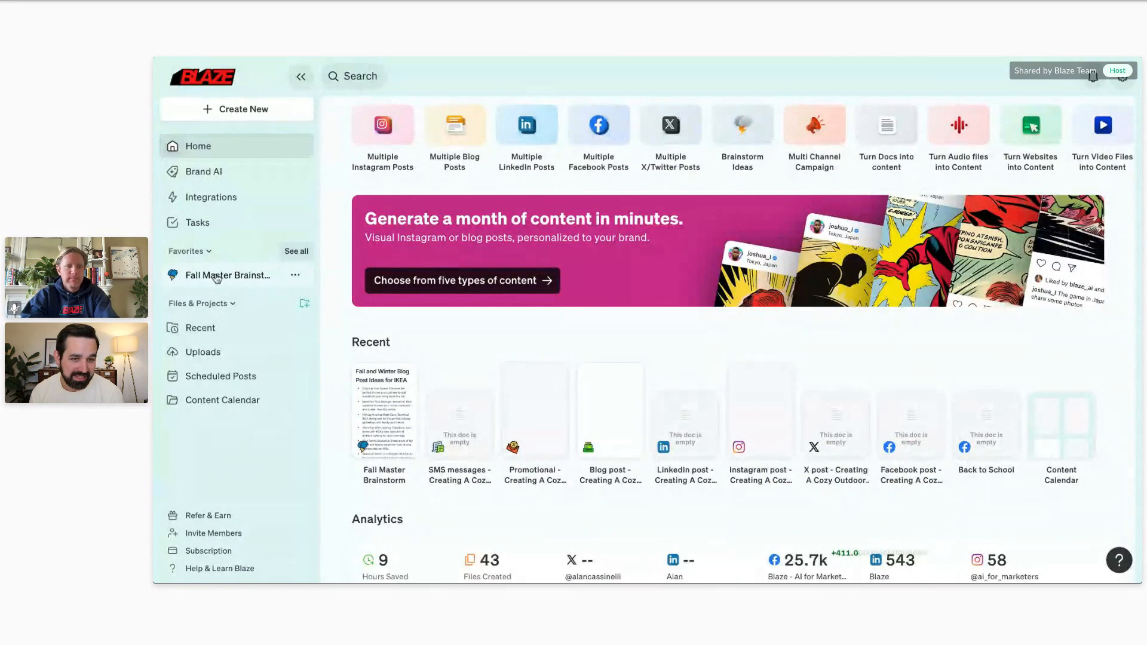
pyautogui.click(294, 276)
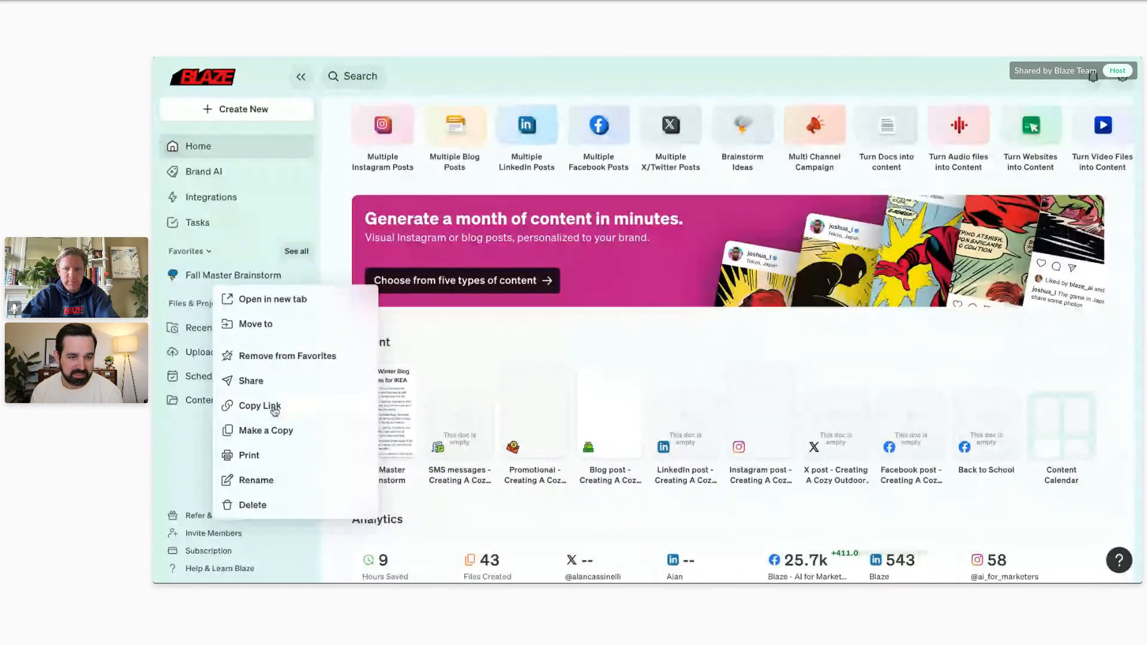
pyautogui.click(299, 274)
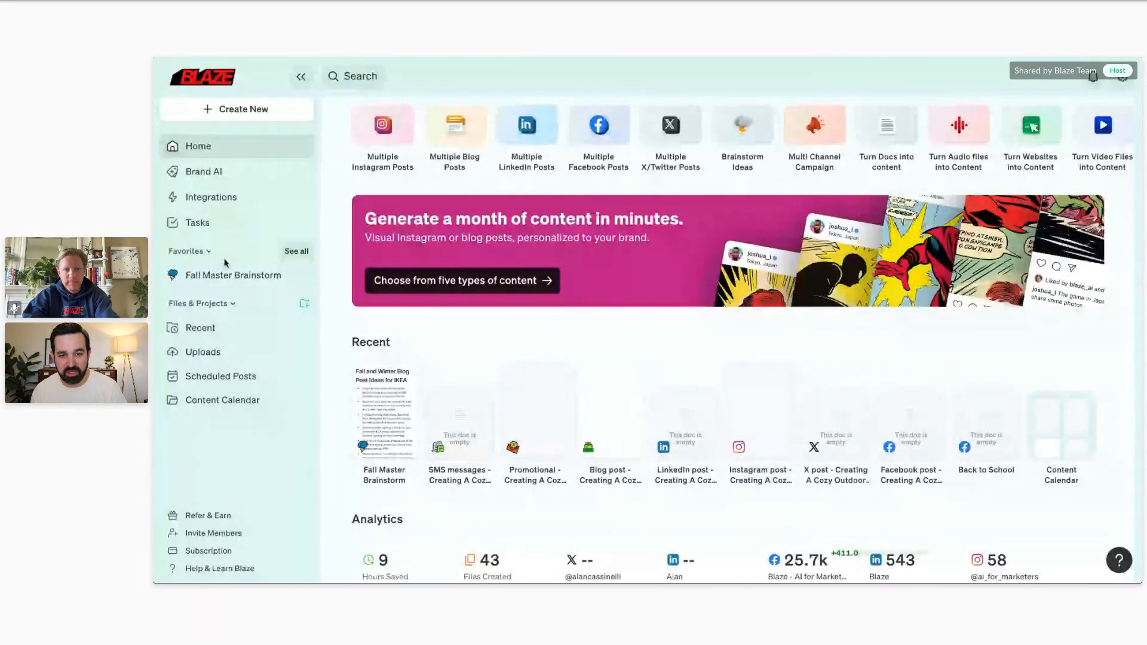
# Open Fall Master Brainstorm from the favorites and have the AI write more ideas after the IKEA Food Inspo bullet.
pyautogui.click(235, 282)
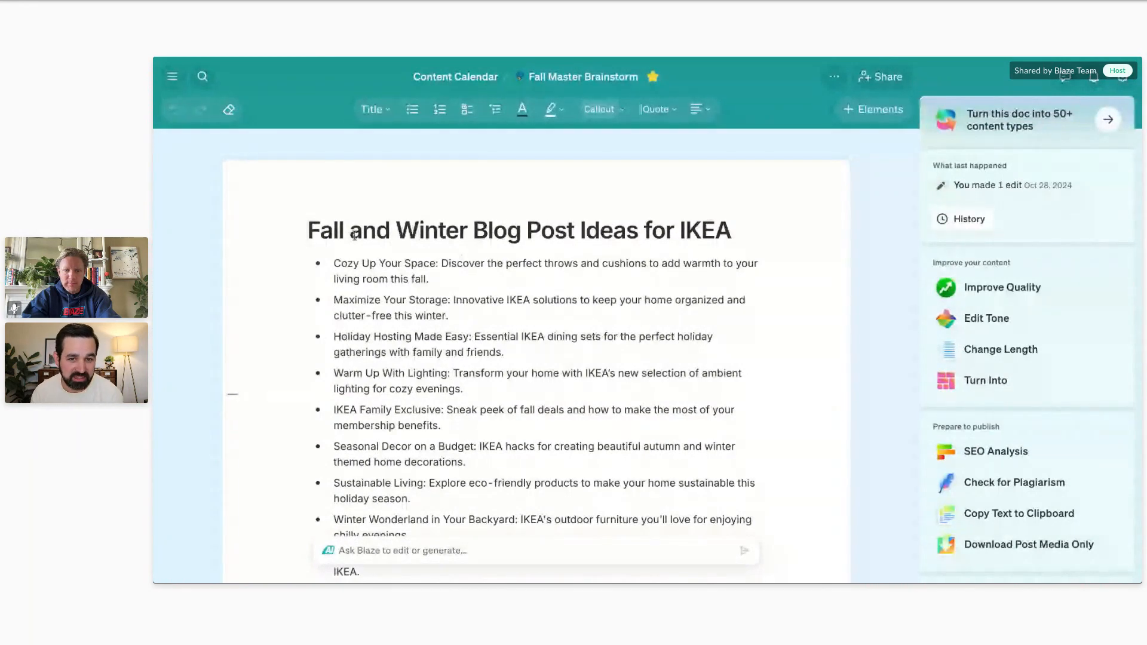
pyautogui.scroll(-1, 341, 235)
pyautogui.scroll(-7, 330, 235)
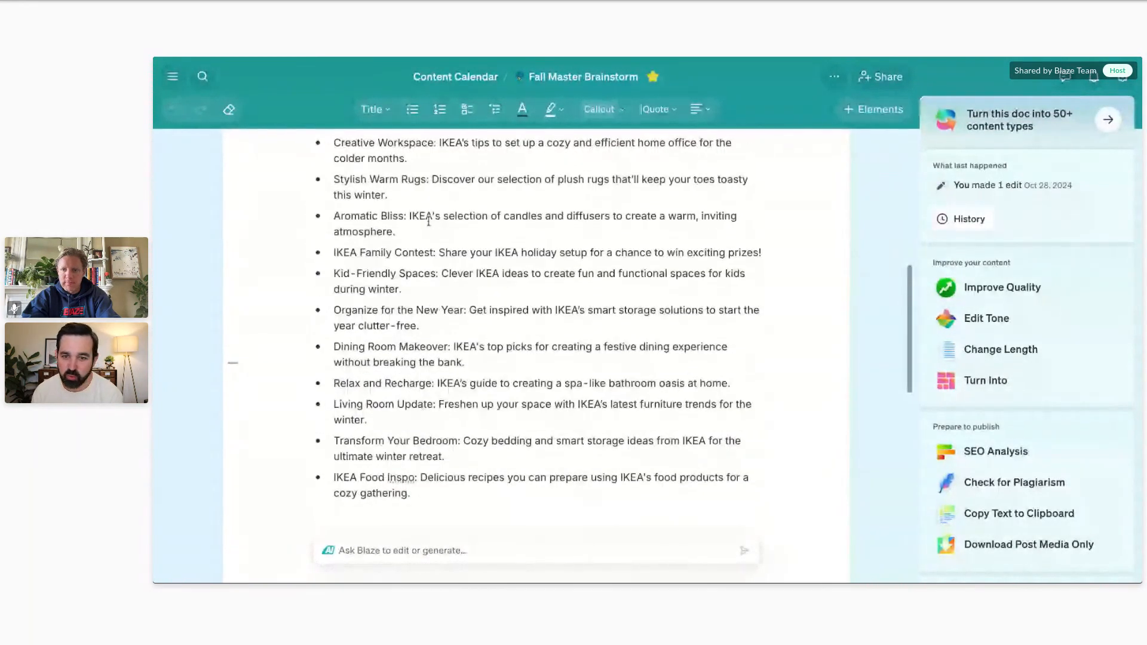
pyautogui.scroll(7, 428, 221)
pyautogui.scroll(-9, 460, 376)
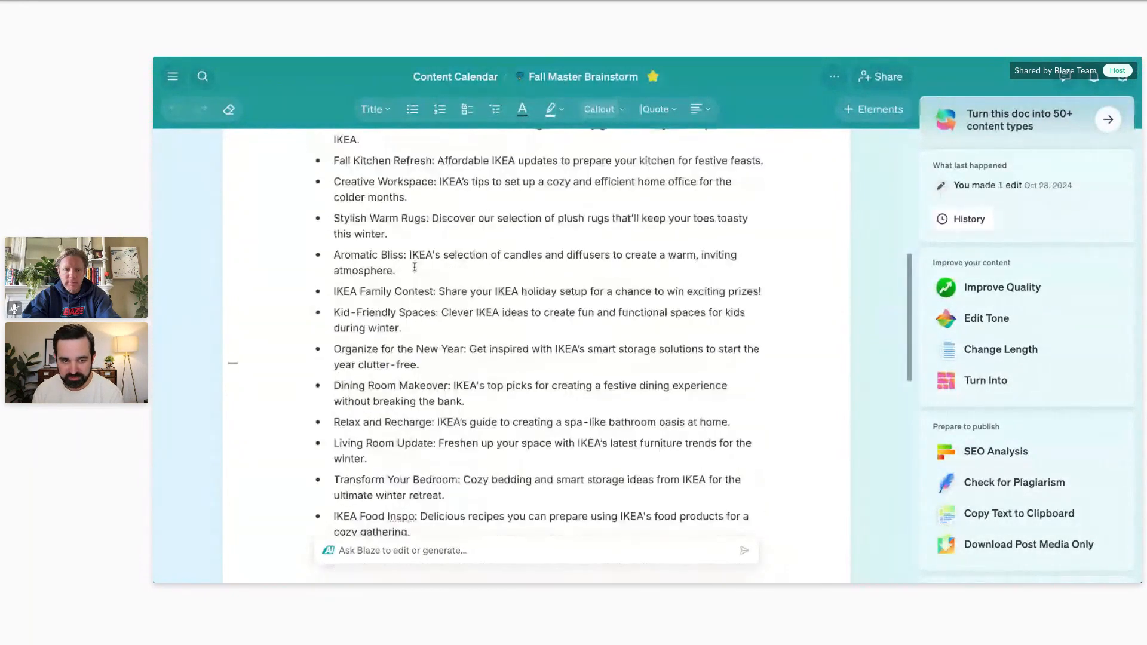
pyautogui.click(461, 376)
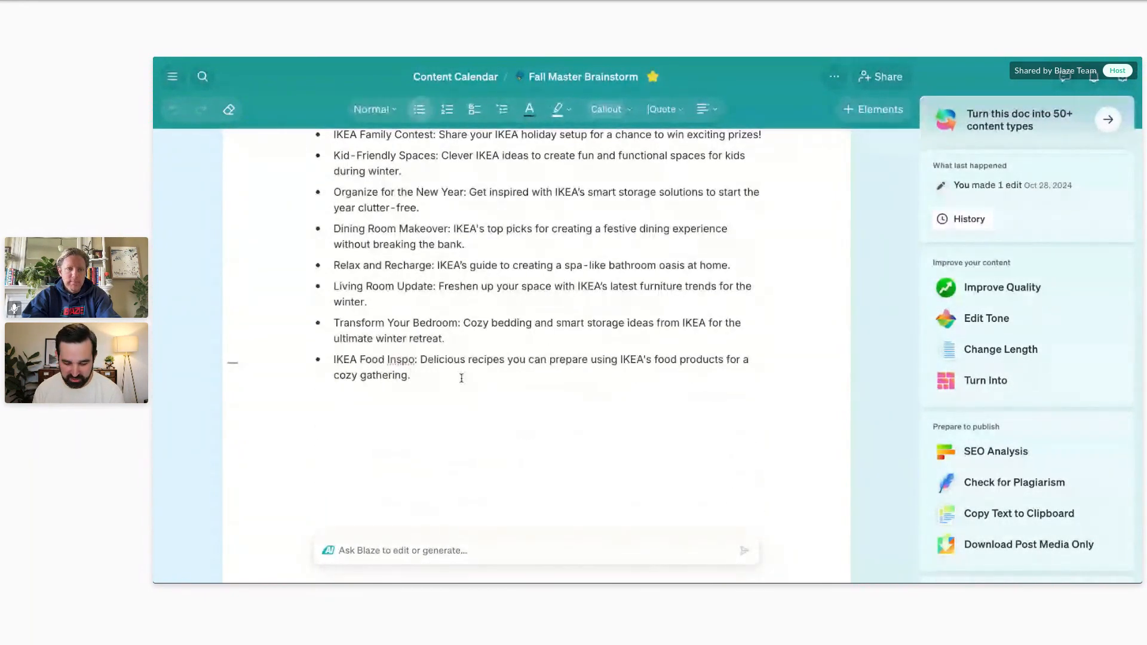
pyautogui.press('Return')
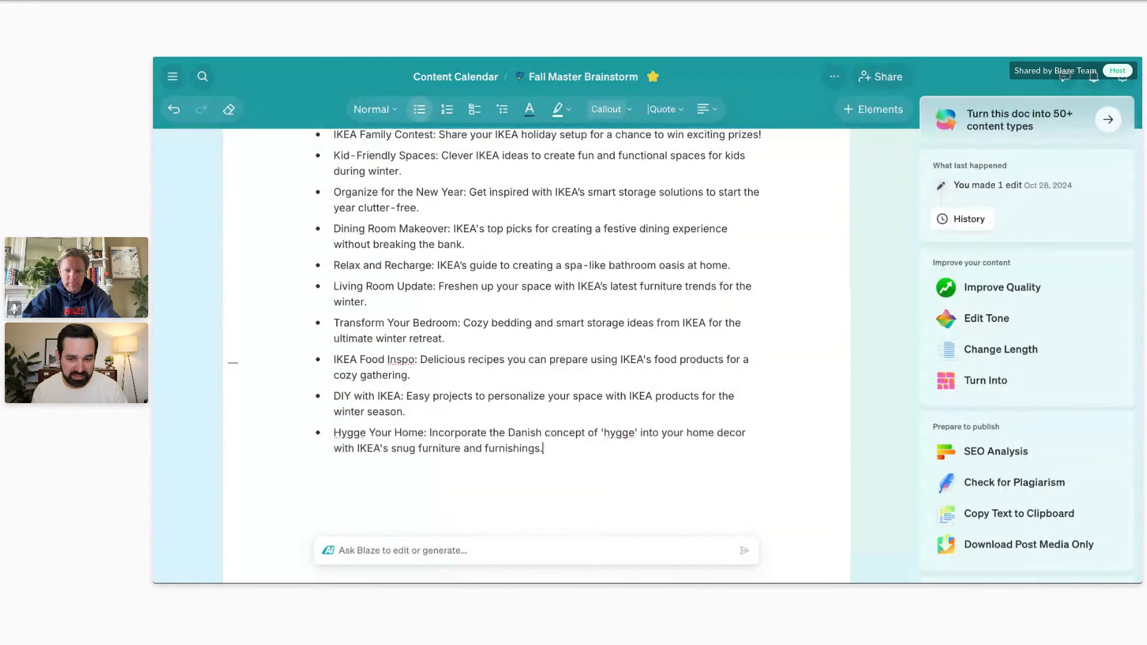
# Try to extend the list by submitting the AI prompt "add 5 more ideas".
pyautogui.click(353, 553)
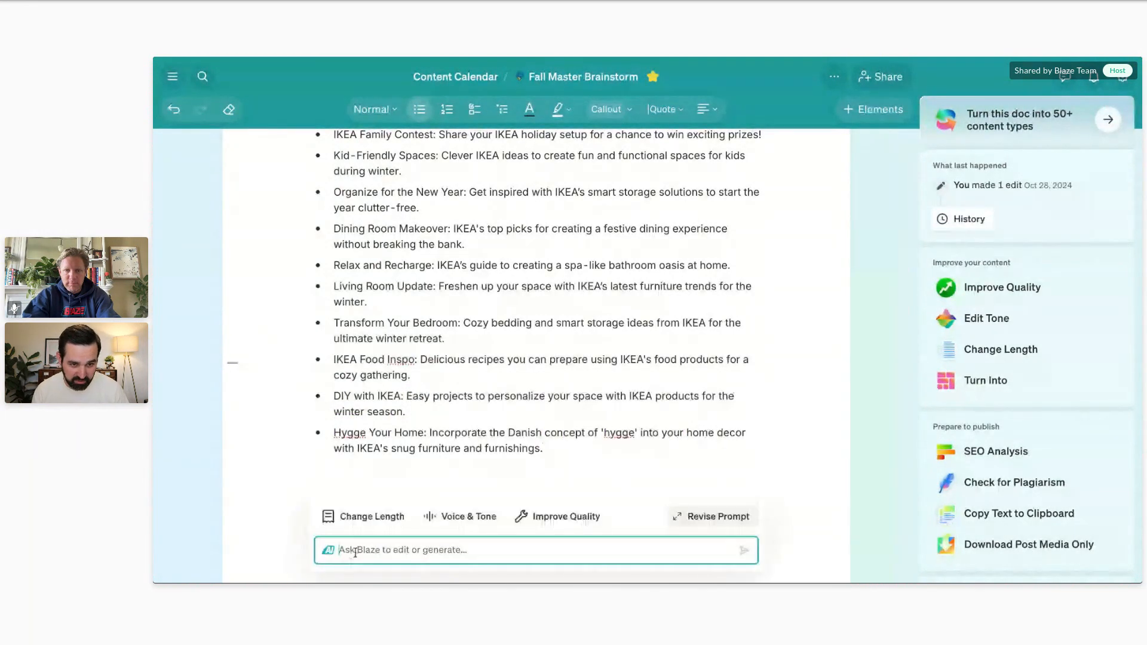
pyautogui.write('add')
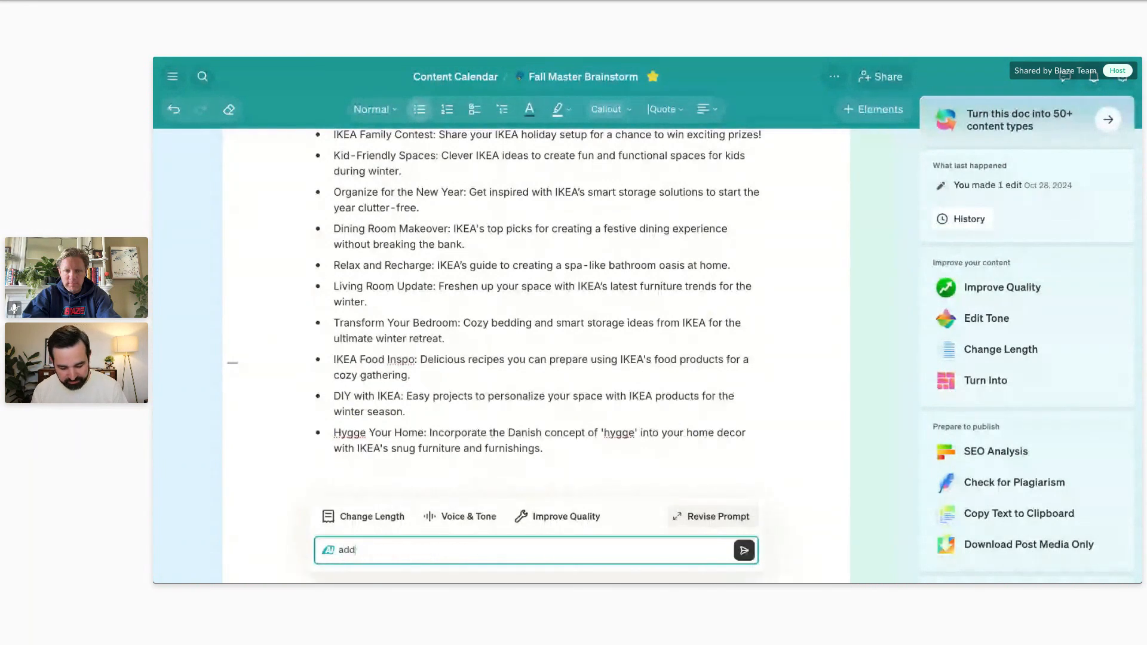
pyautogui.write(' 5 more ideas')
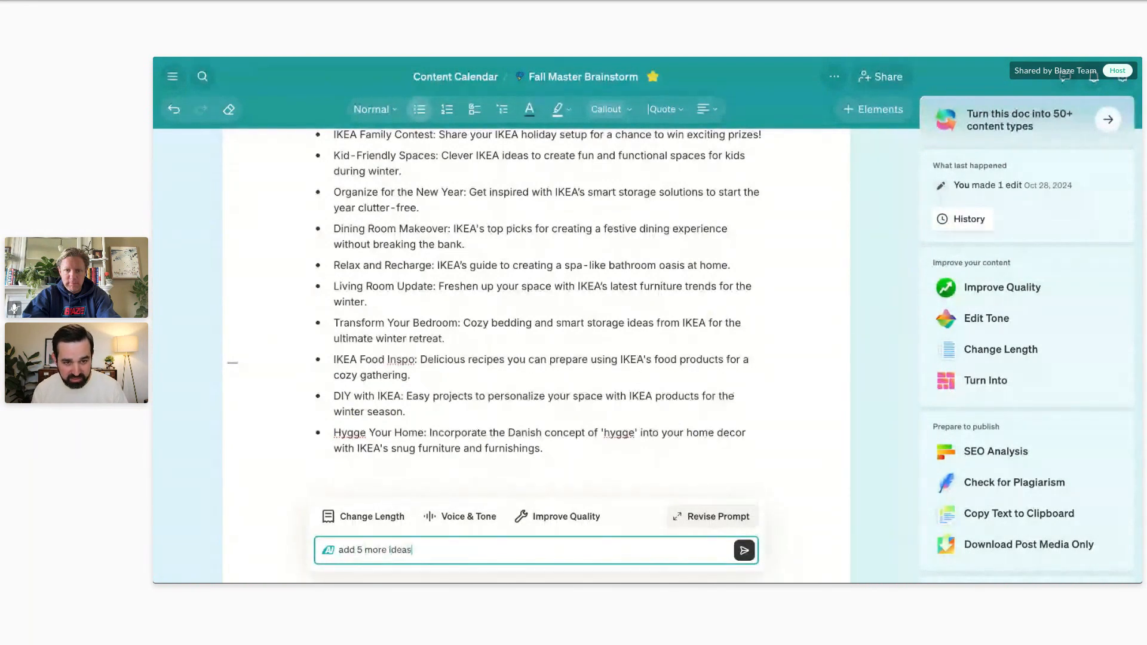
pyautogui.click(744, 550)
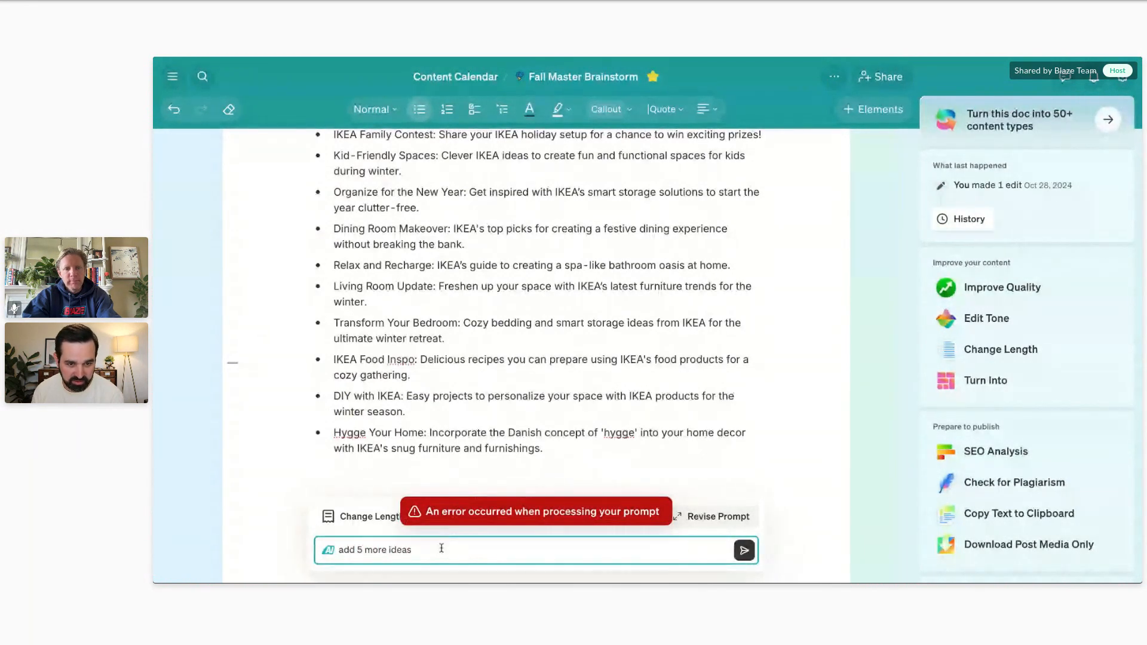
# Place the cursor on an unbulleted line below the Hygge Your Home idea and have the AI write more.
pyautogui.click(467, 461)
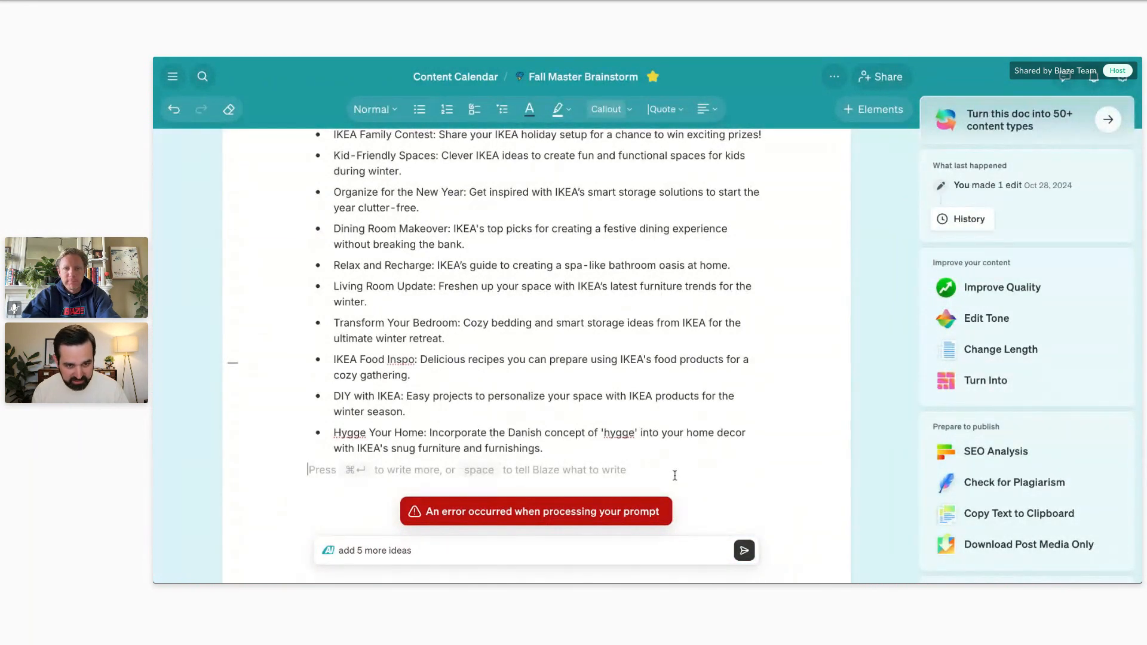
pyautogui.press('BackSpace')
pyautogui.press('Return')
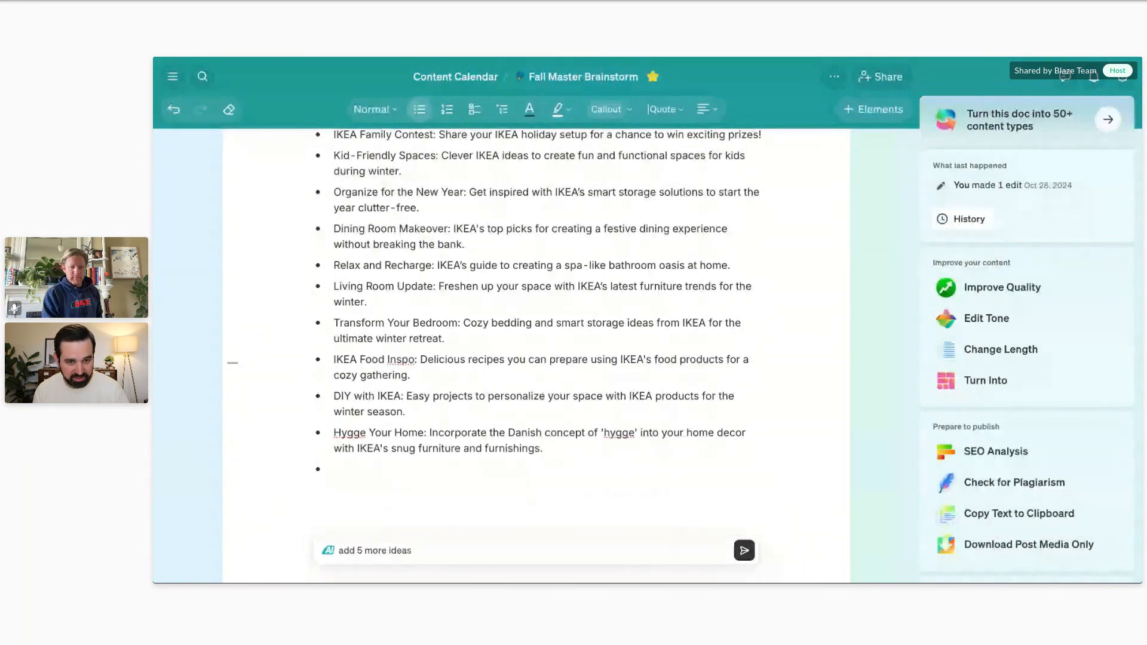
pyautogui.press('BackSpace')
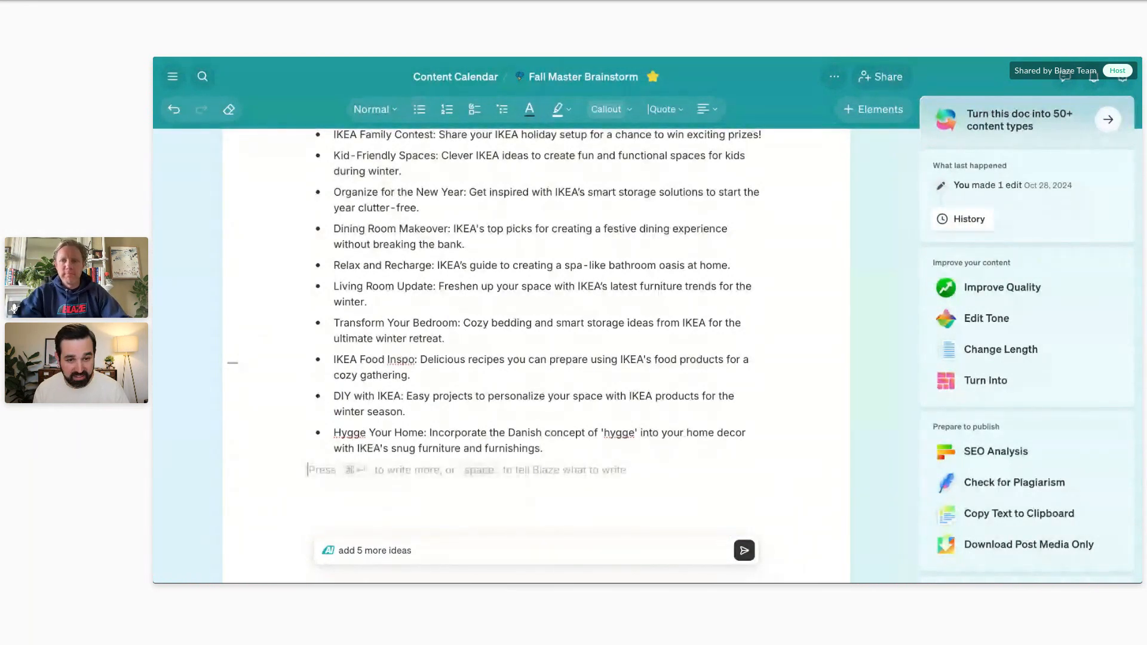
pyautogui.press('super+Return')
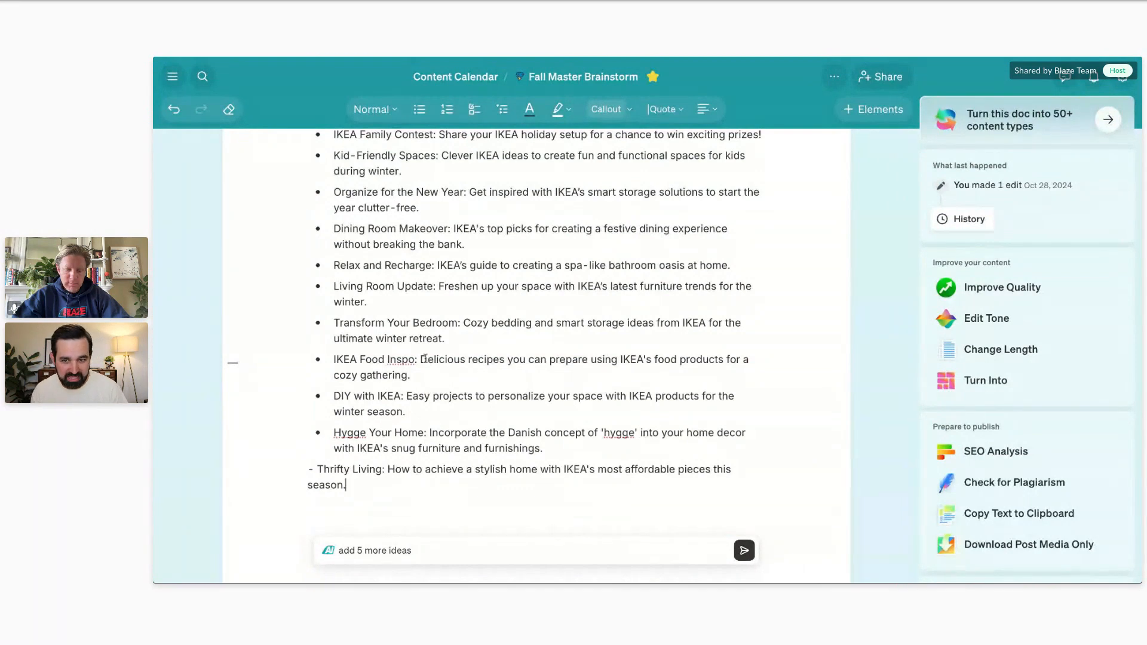
# Write continuous random filler text on a new line below the Thrifty Living idea to trigger Focus Mode.
pyautogui.scroll(-1, 536, 420)
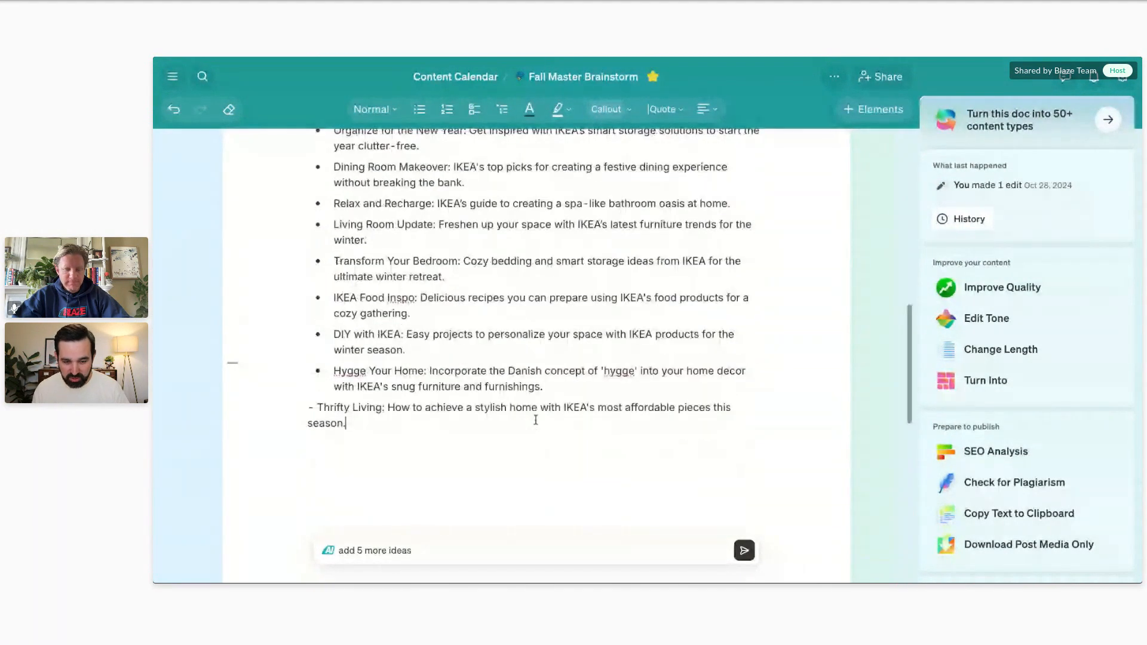
pyautogui.press('Return')
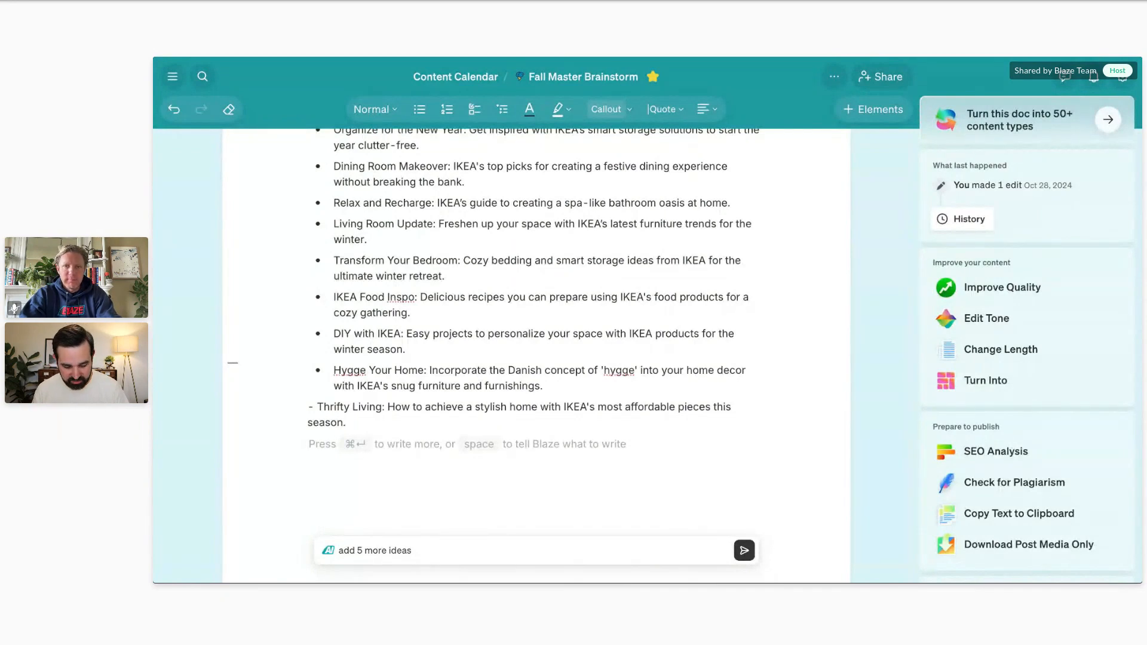
pyautogui.write('kjjkfjkdkdjkdkjd')
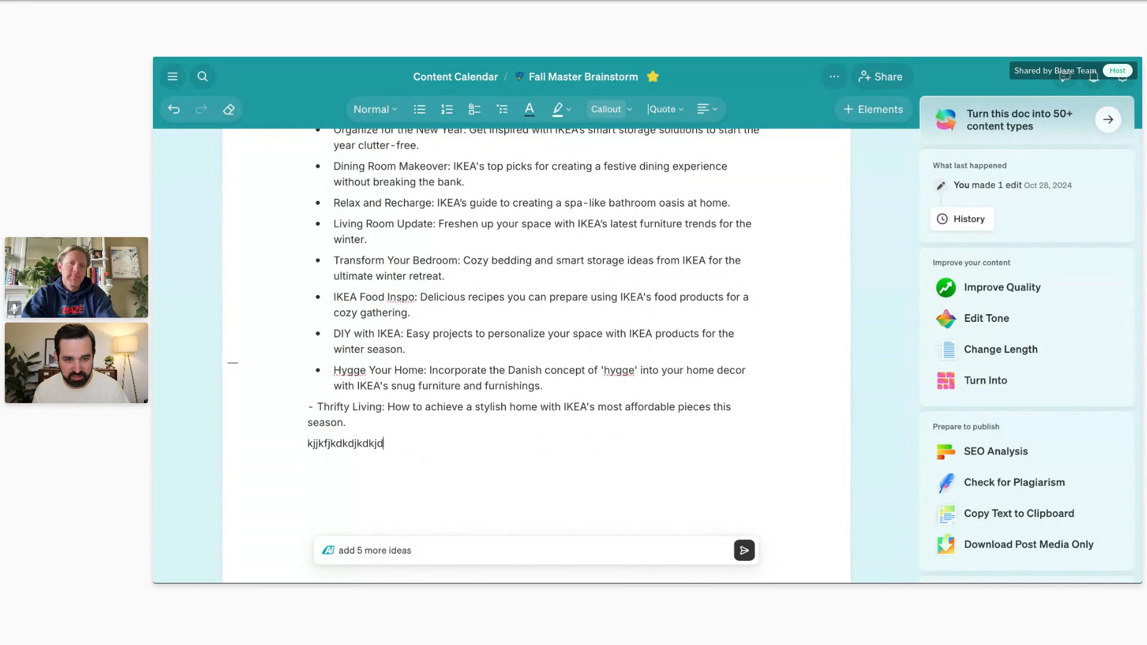
pyautogui.write('kjfkjdkljfjkdkjlfjkdkljfjkdk')
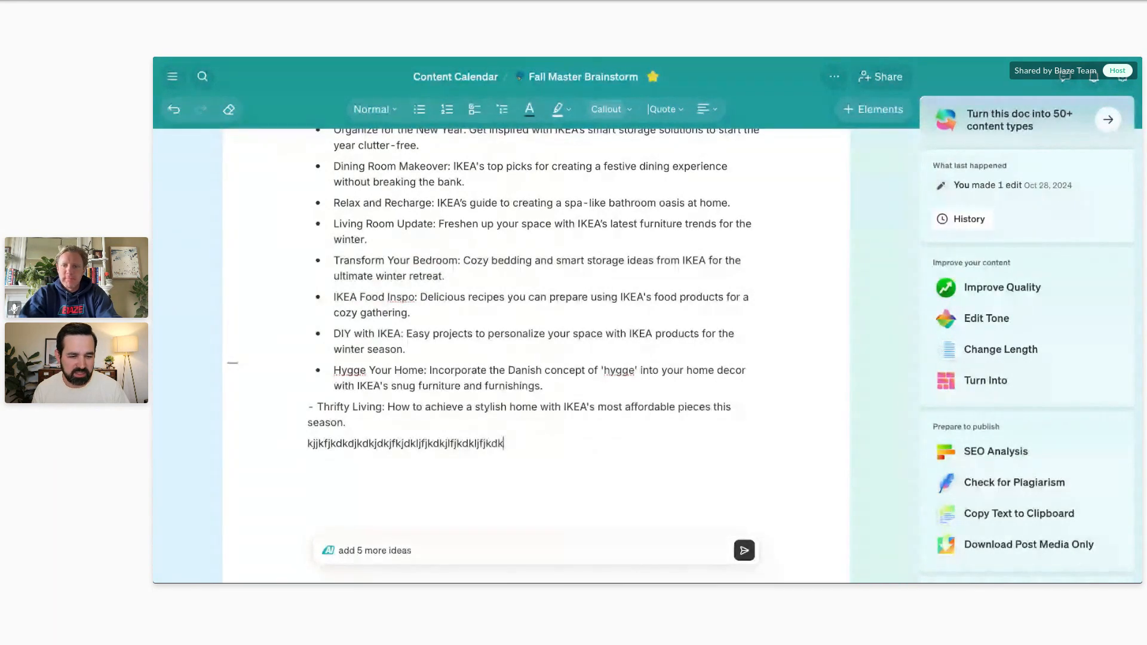
pyautogui.write('ljfkljdjkldfjkldkjf dlkfnldkjf')
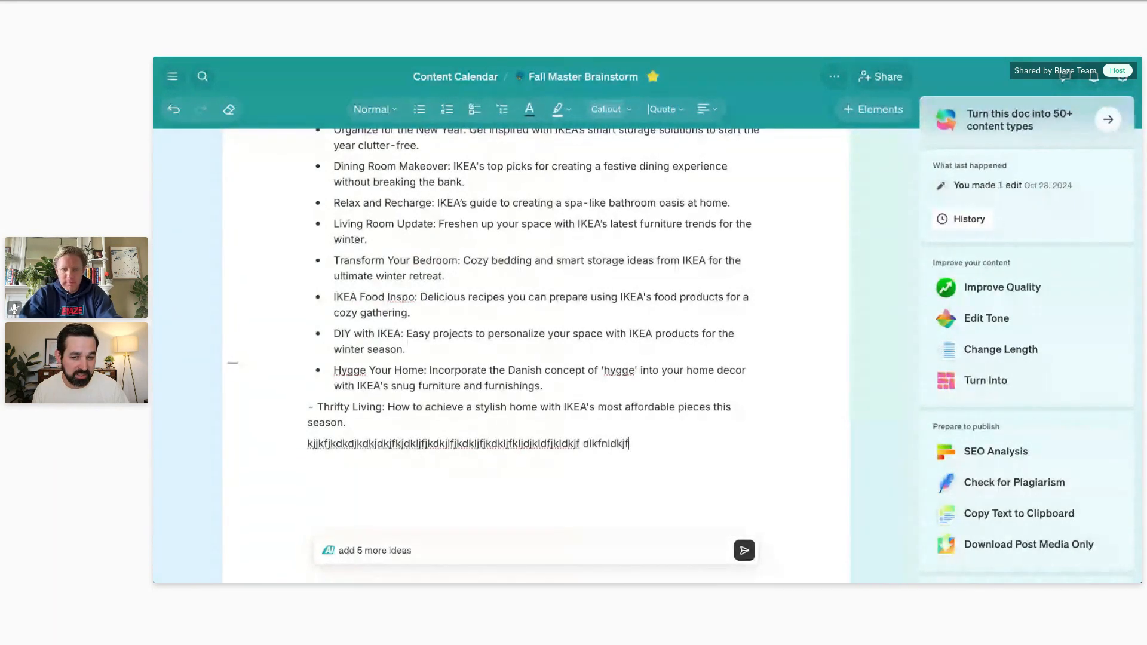
pyautogui.write('jklfkljdlkjflkjdkljfjlkdkfjdjklf')
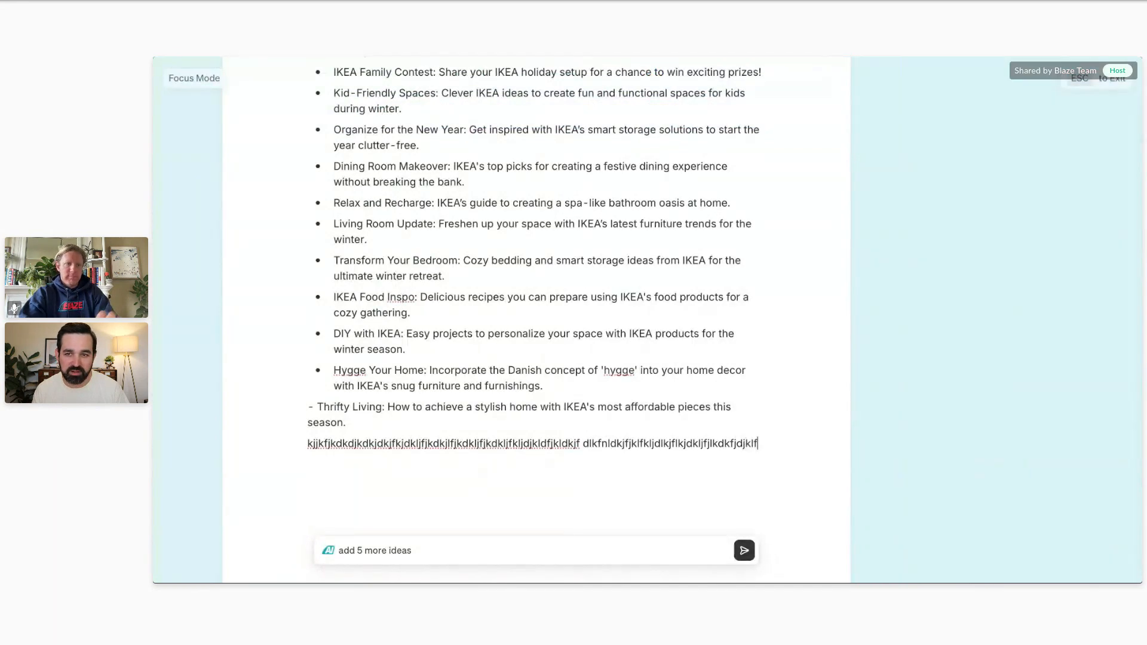
pyautogui.write('jkldkjfjlkdfjkdkjfkdjfjldfjk')
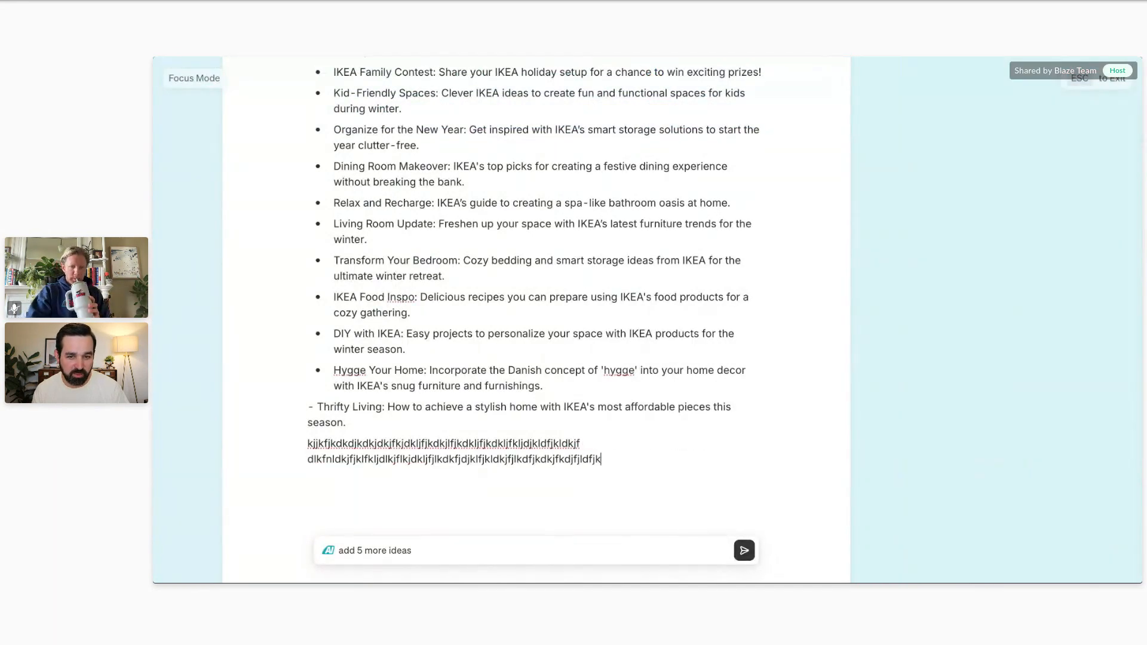
pyautogui.write('ldjkjflkdjfjdljkflkdjflj')
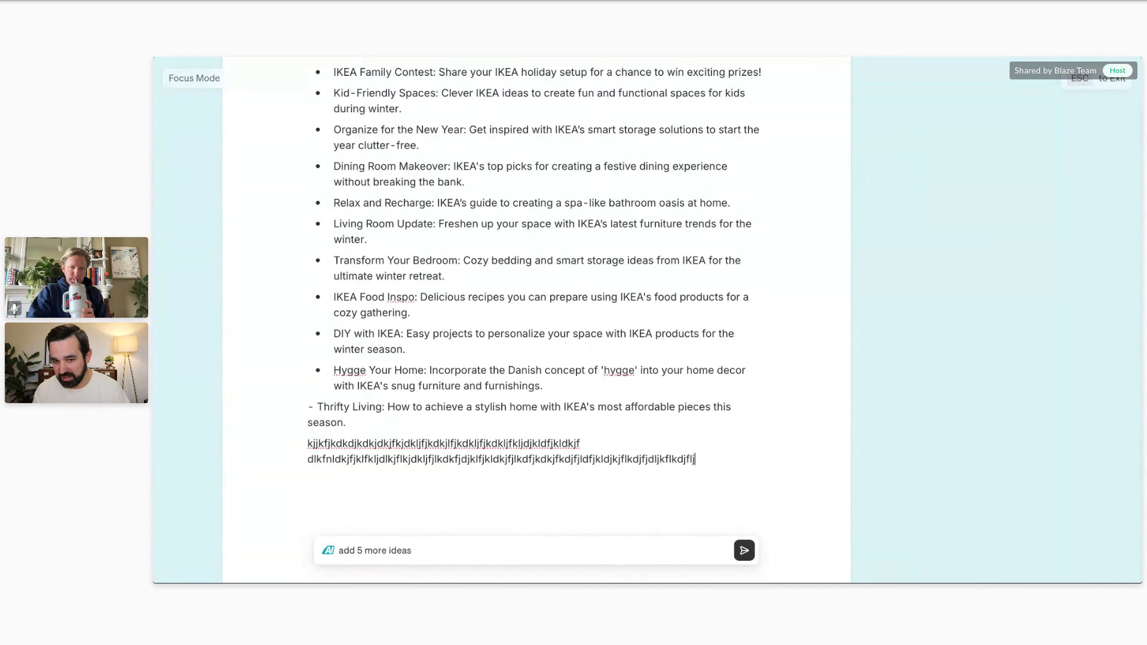
pyautogui.write('kdlkjflkdlkfjdjjdlkfjlkdkjfk')
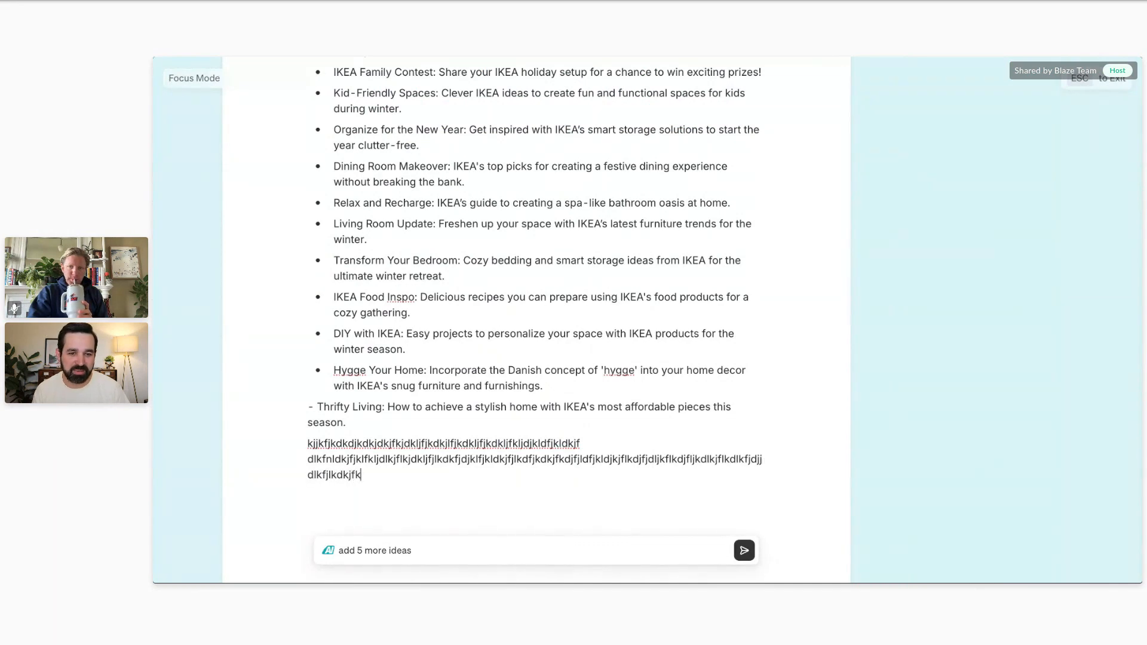
pyautogui.write('ldjlflkjdlkjfjldkjfkdjk')
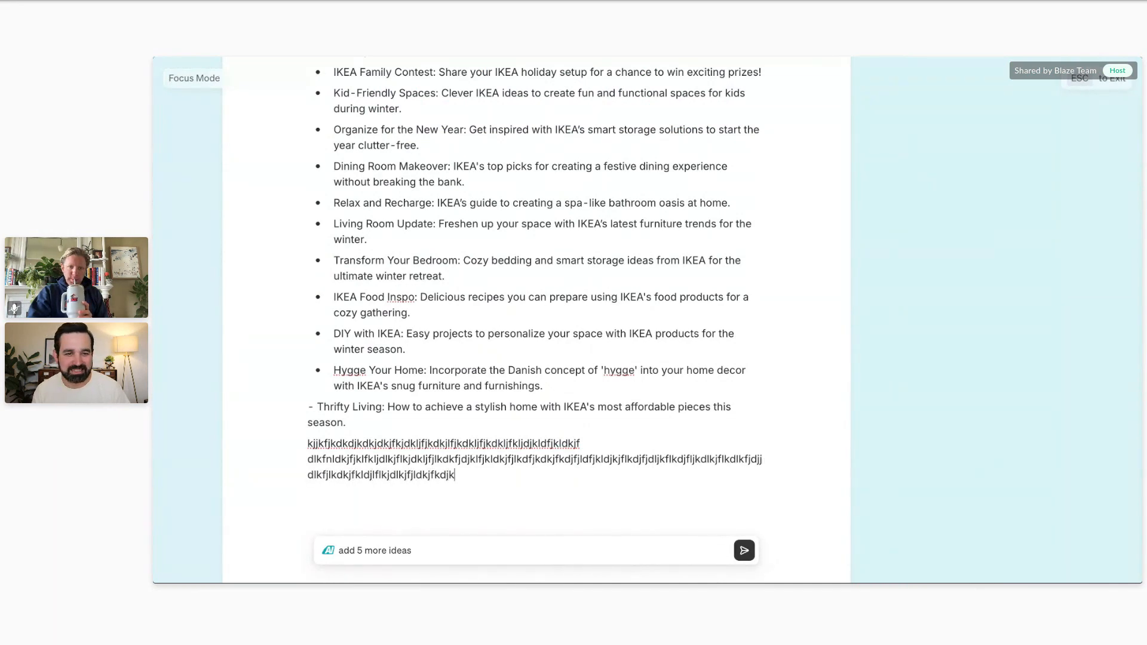
pyautogui.write('fjlkdjfdjdflkjdlkjfjfdlkjfdklj')
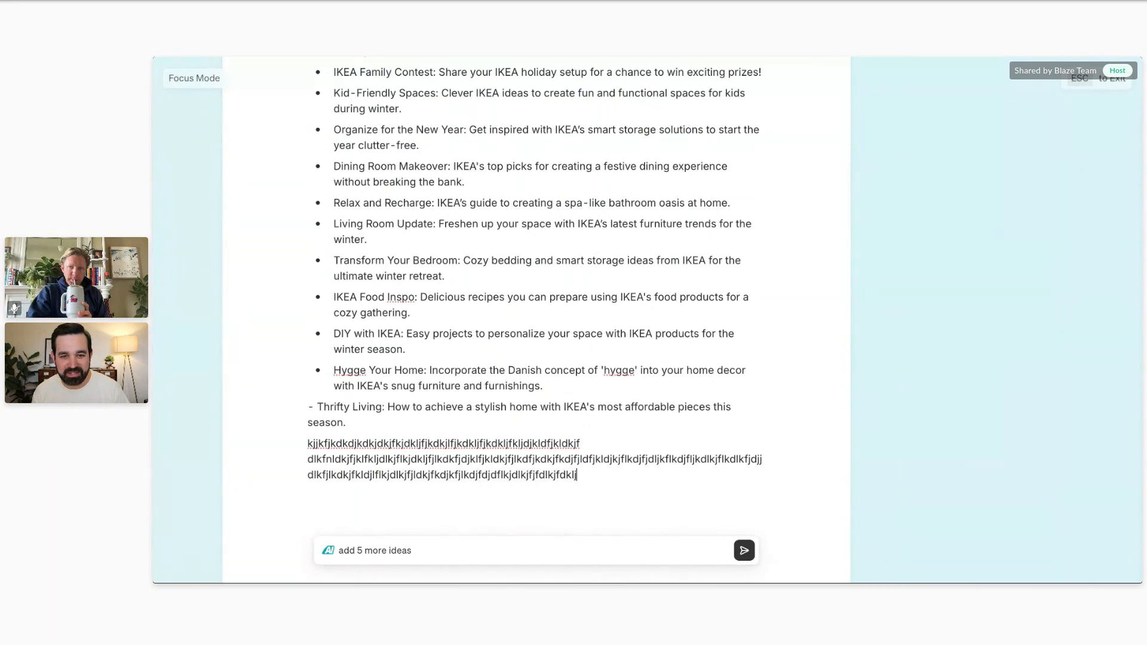
pyautogui.write('dfkjldfkljdfkljjkdjklfjlklkdjfjklj')
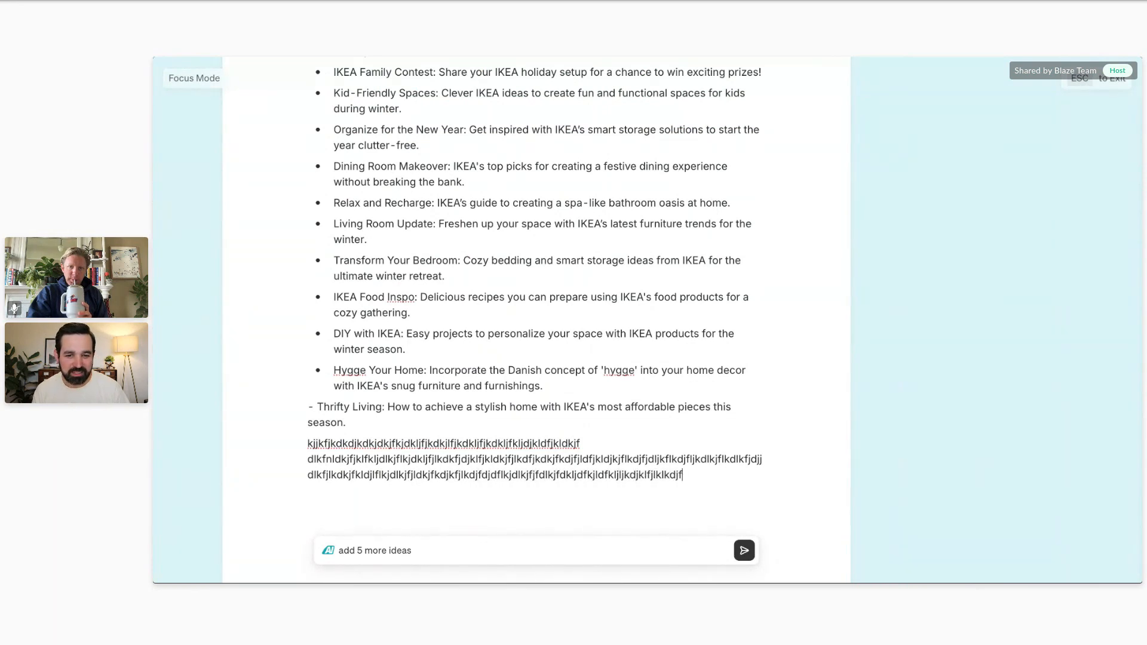
pyautogui.write('dkjfjlkdlkfdjfkljdjllfkk')
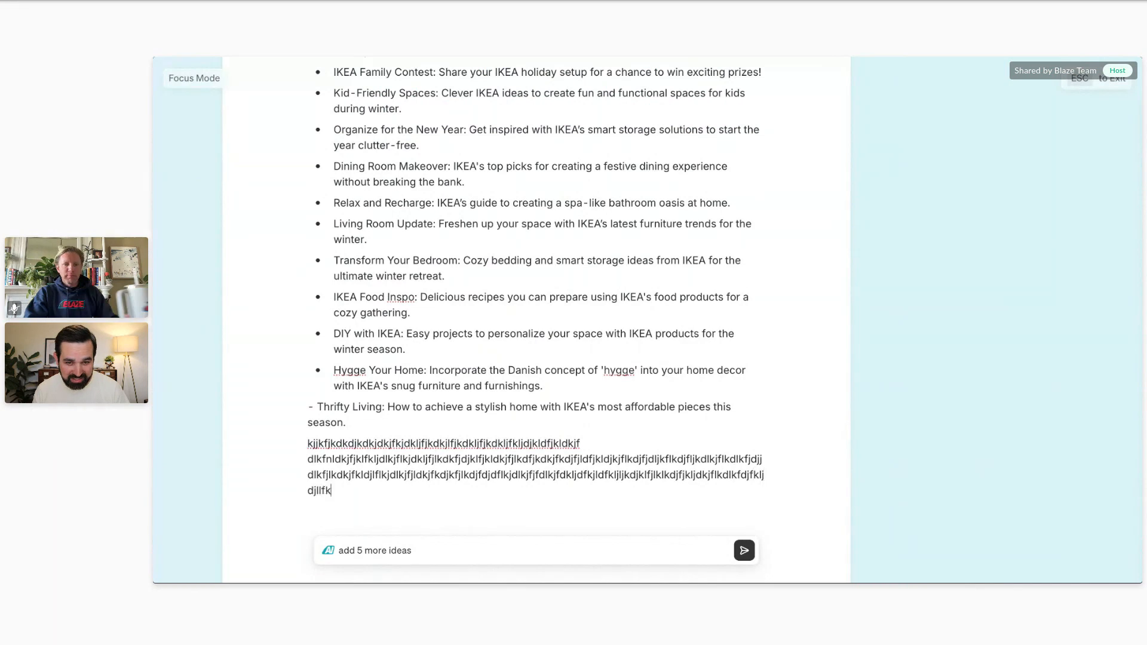
pyautogui.write('jldlkflkd')
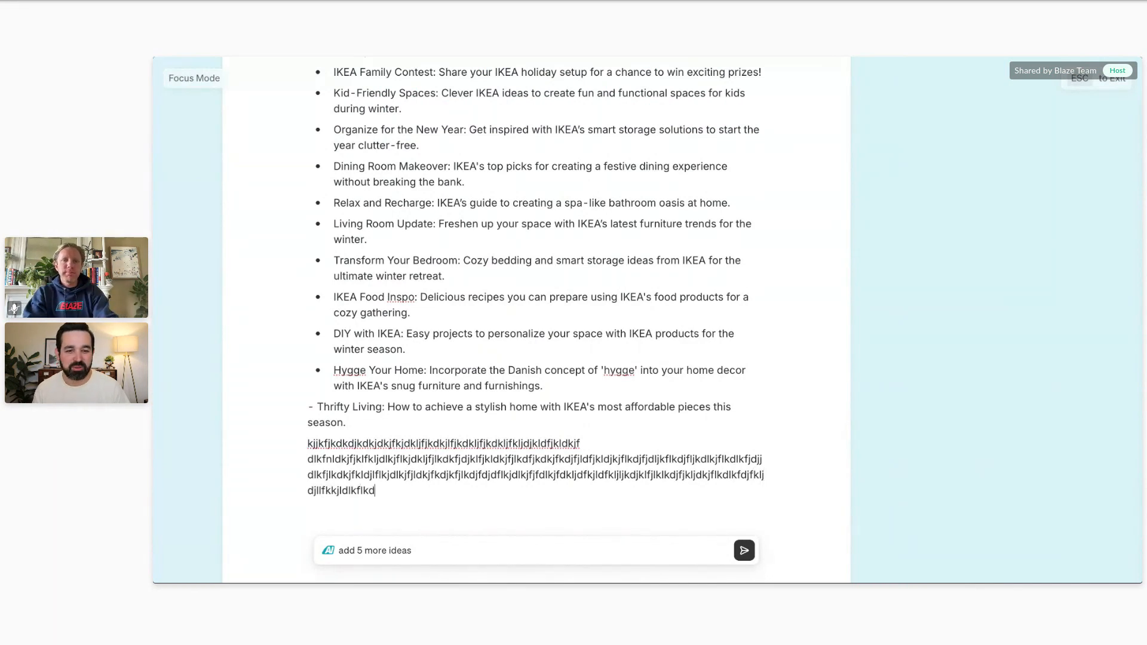
pyautogui.write('dlkdfjdlkjlkdj')
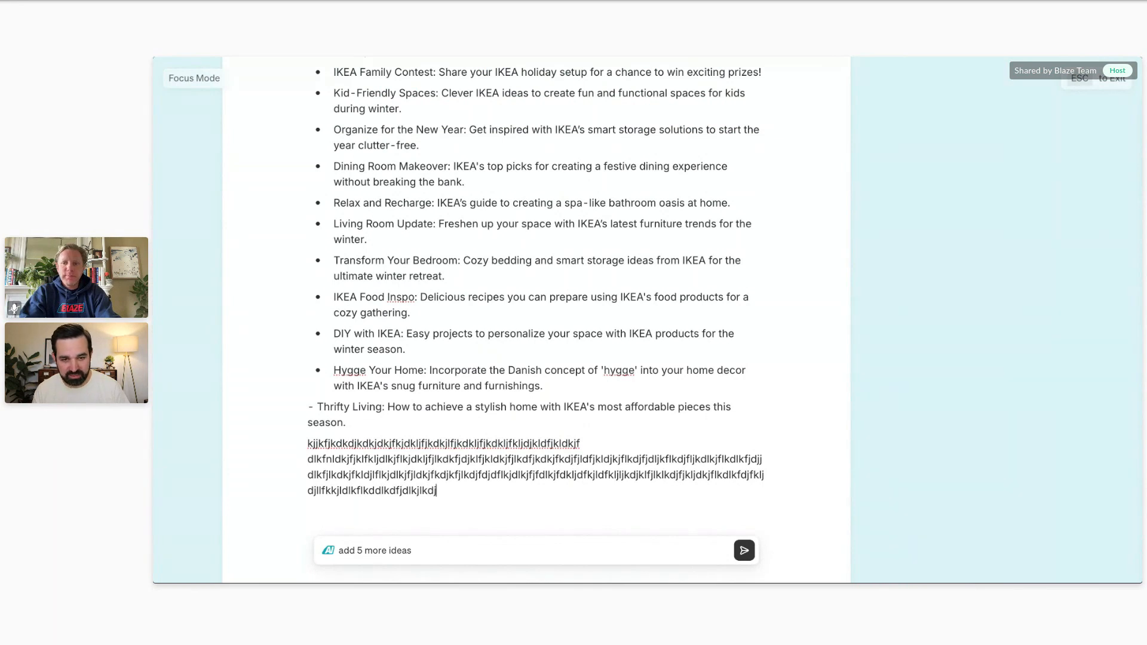
# Continue the random filler text below the Thrifty Living idea and exit Focus Mode.
pyautogui.press('Escape')
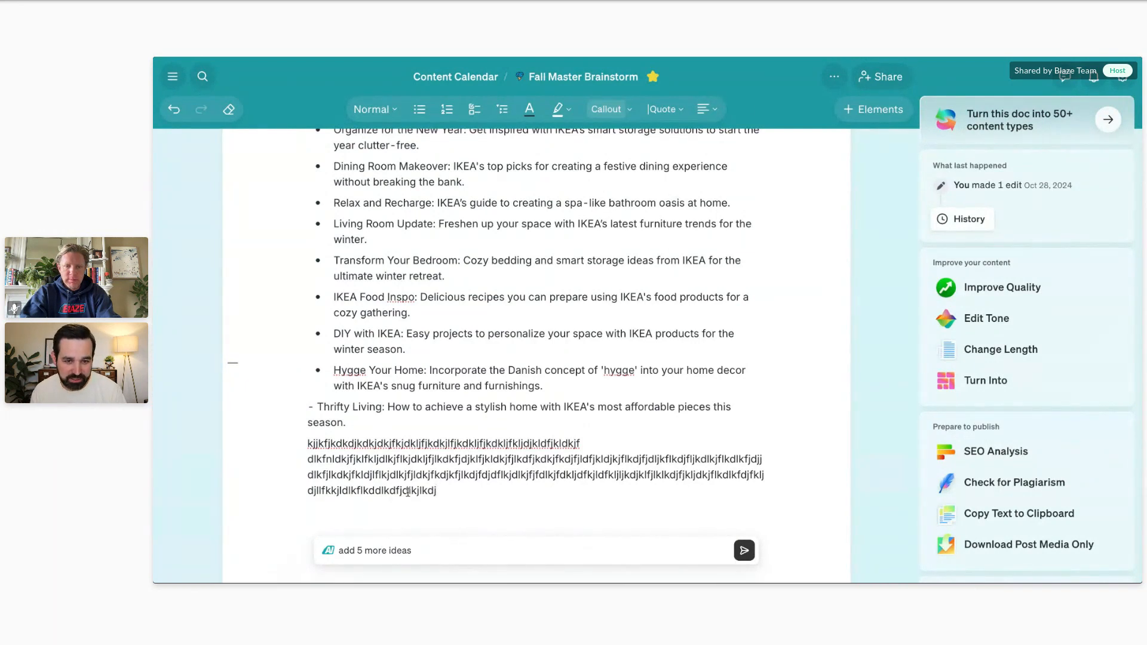
# Delete all the random filler text below the Thrifty Living idea and check the Auto Focus Mode setting in the document options.
pyautogui.moveTo(445, 489); pyautogui.dragTo(308, 449)
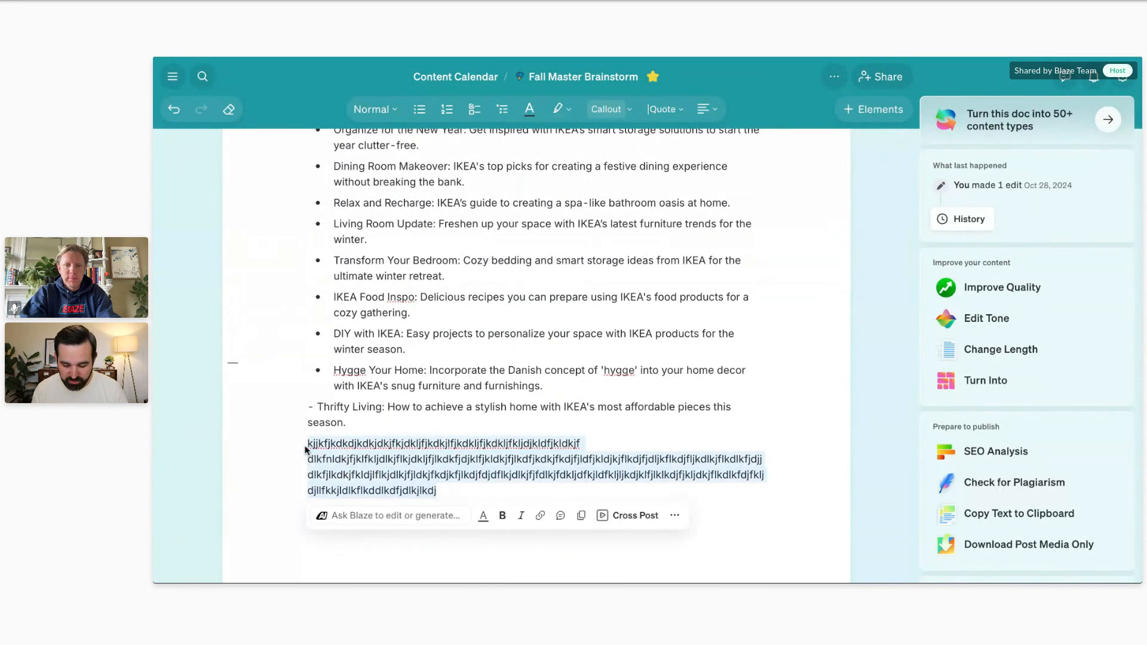
pyautogui.press('BackSpace')
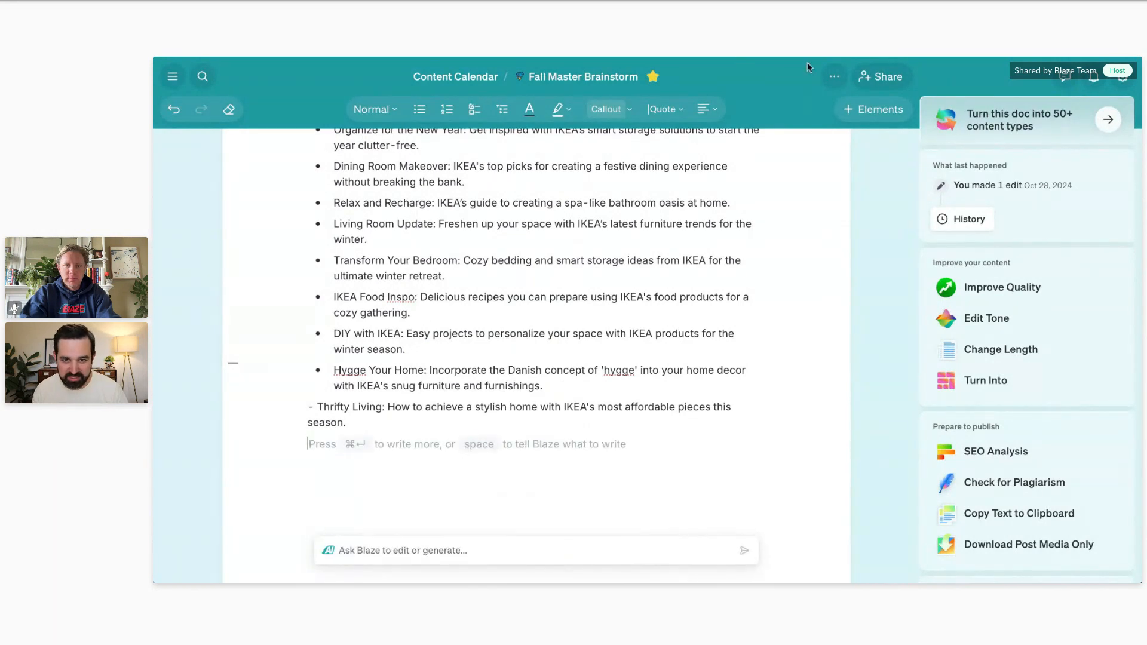
pyautogui.click(834, 79)
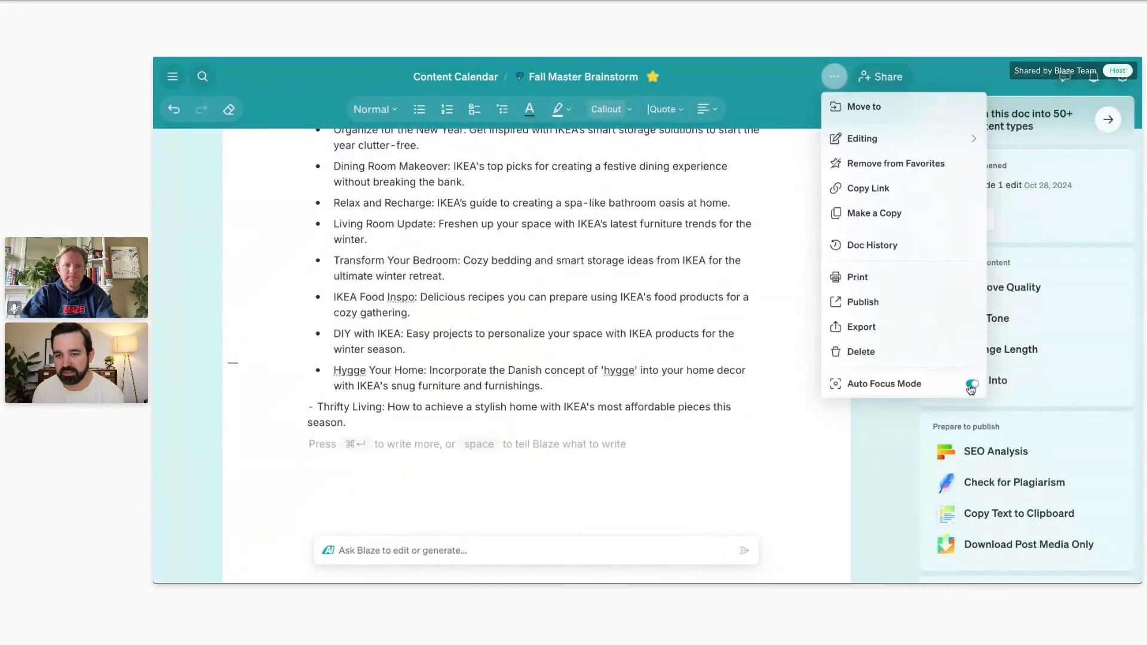
pyautogui.click(581, 457)
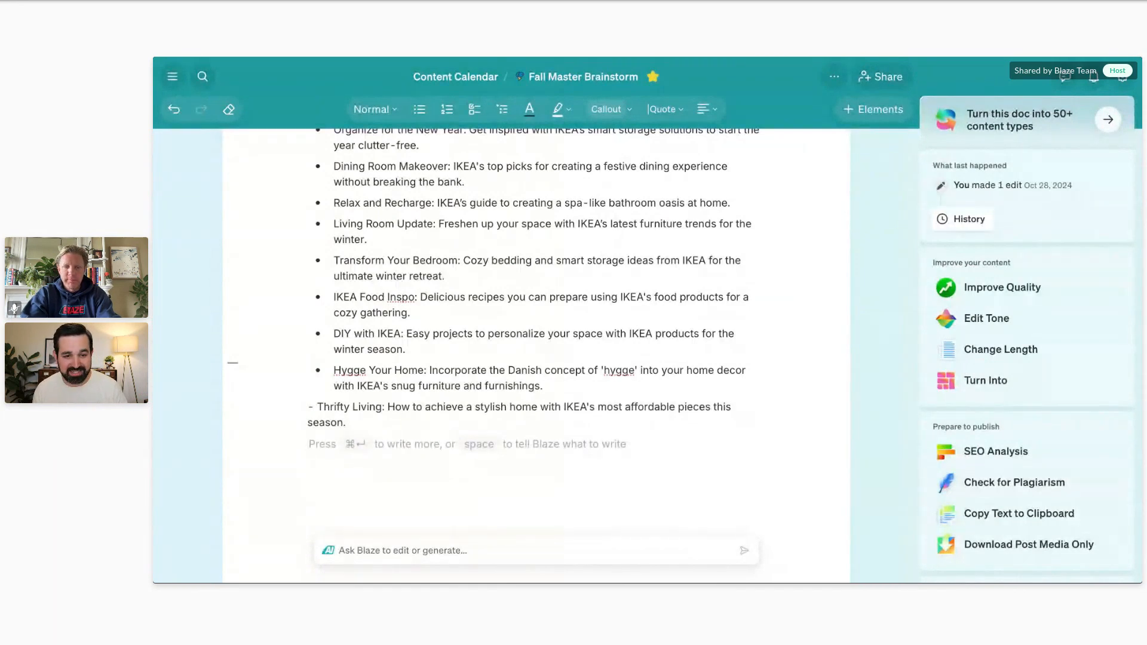
# Add a Heading 1 line reading "heading 1" below the Thrifty Living idea using the slash command.
pyautogui.write('/')
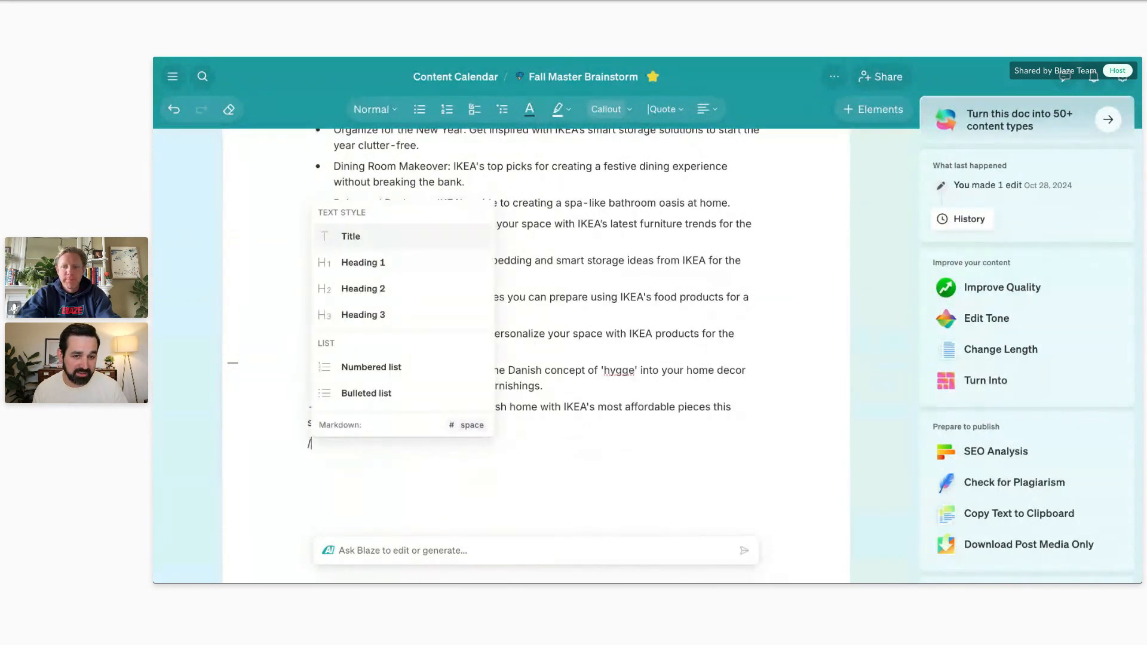
pyautogui.press('Down')
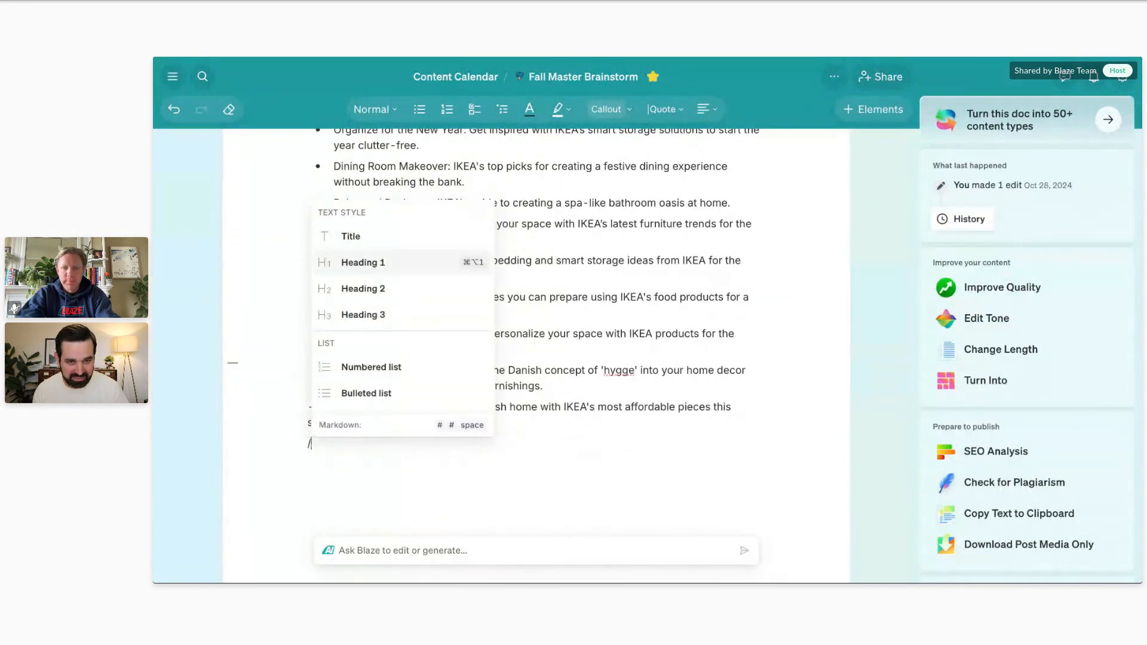
pyautogui.press('Return')
pyautogui.write('headin')
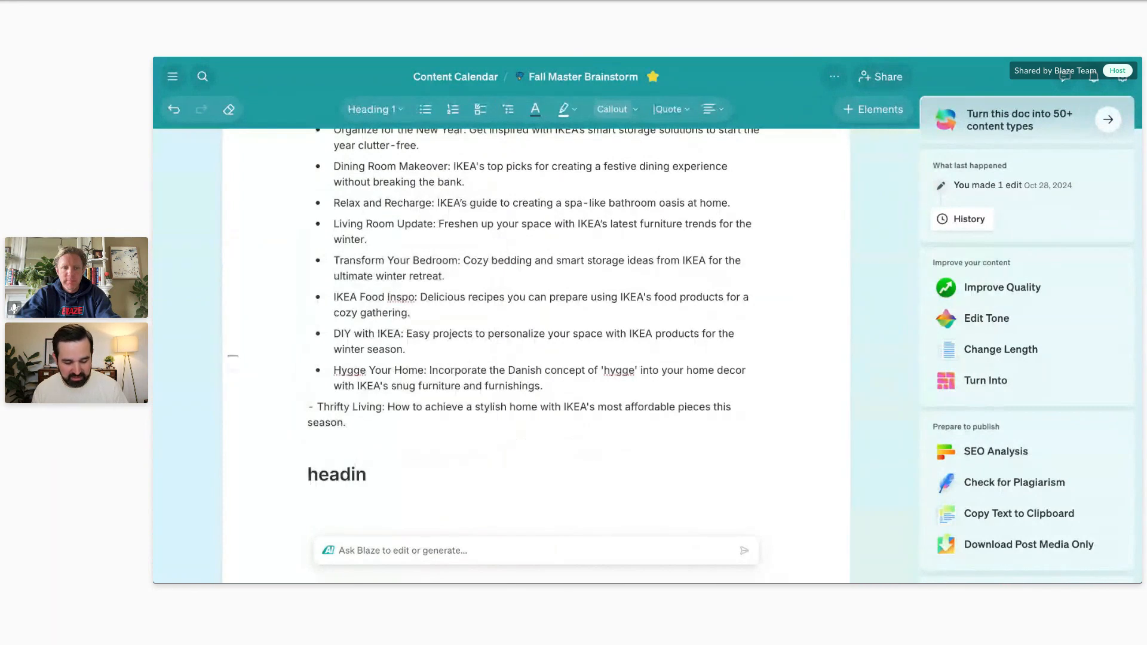
pyautogui.write('g 1')
pyautogui.press('Return')
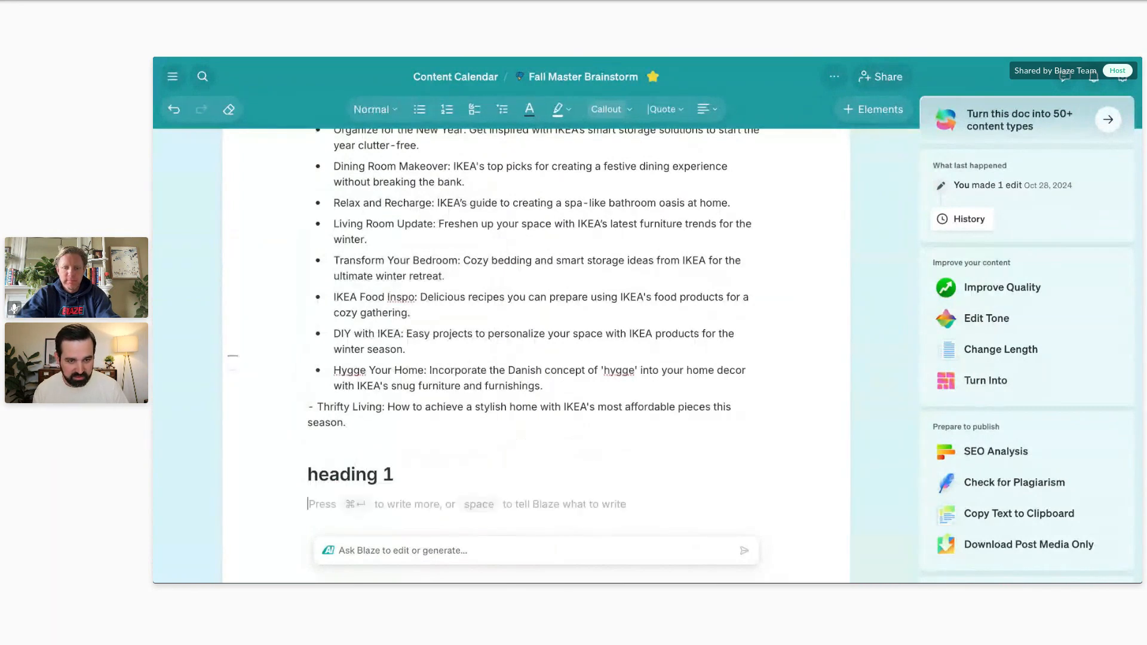
# Insert a vote list below the heading with the entries "option 1" and "option 2".
pyautogui.write('/')
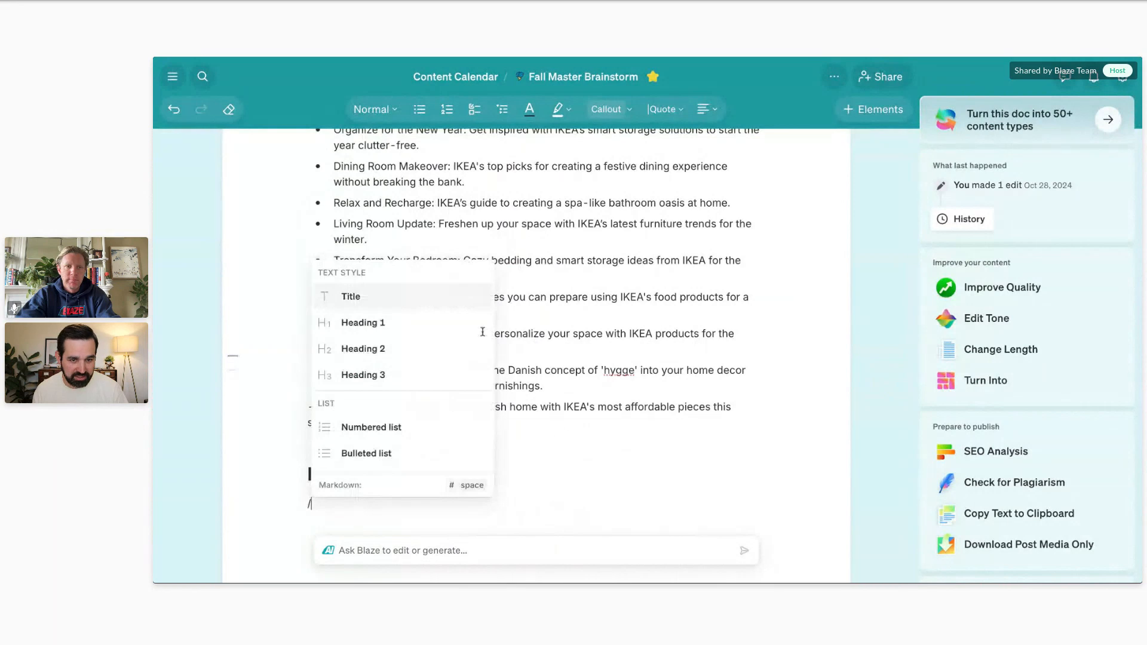
pyautogui.scroll(-3, 465, 332)
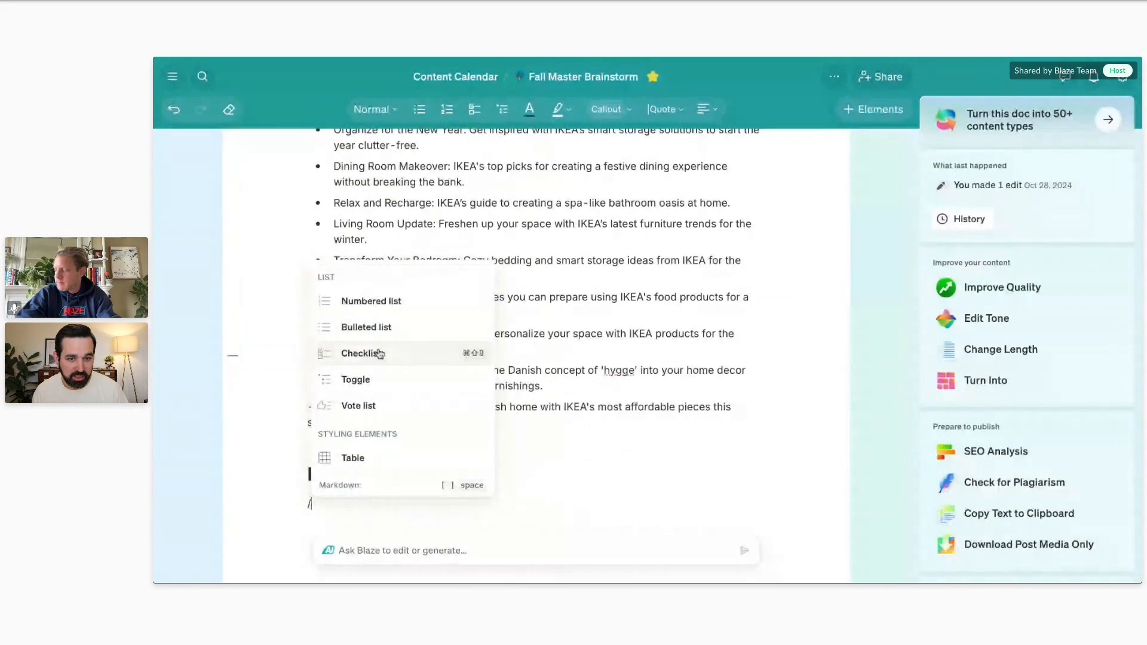
pyautogui.scroll(-1, 373, 351)
pyautogui.click(371, 352)
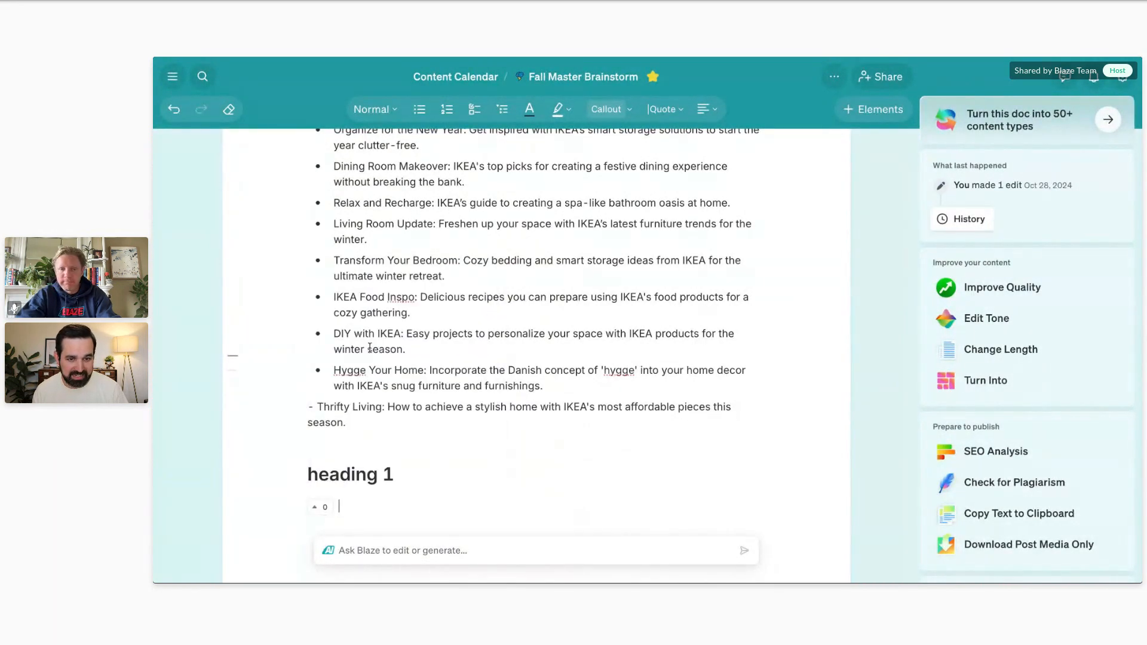
pyautogui.write('option 1')
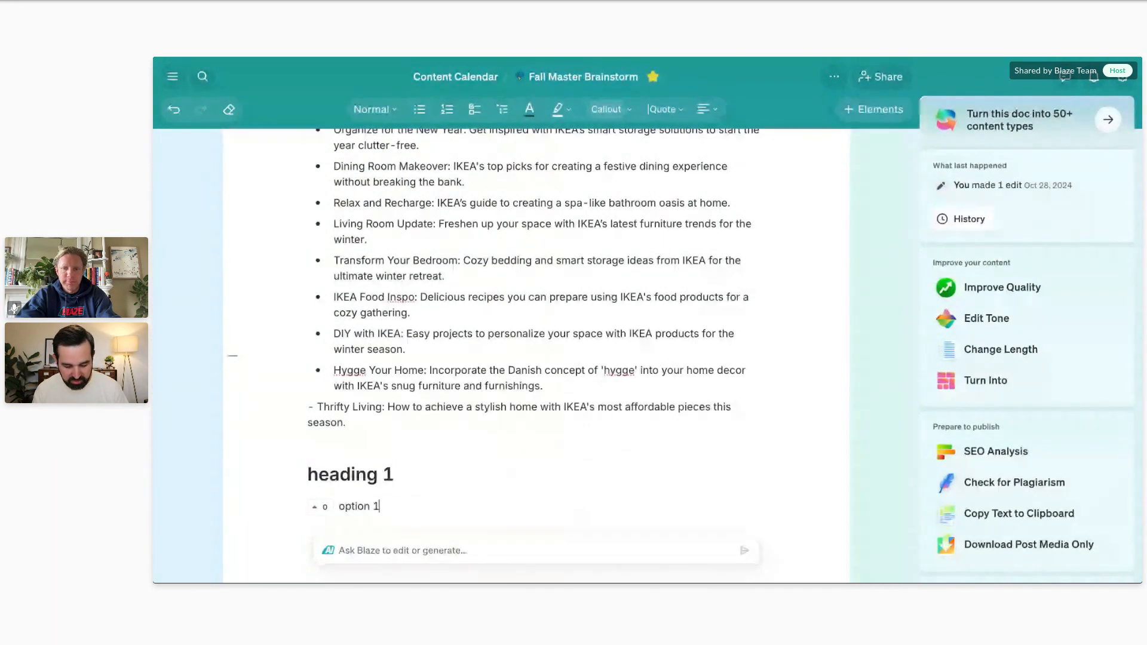
pyautogui.press('Return')
pyautogui.write('option 2')
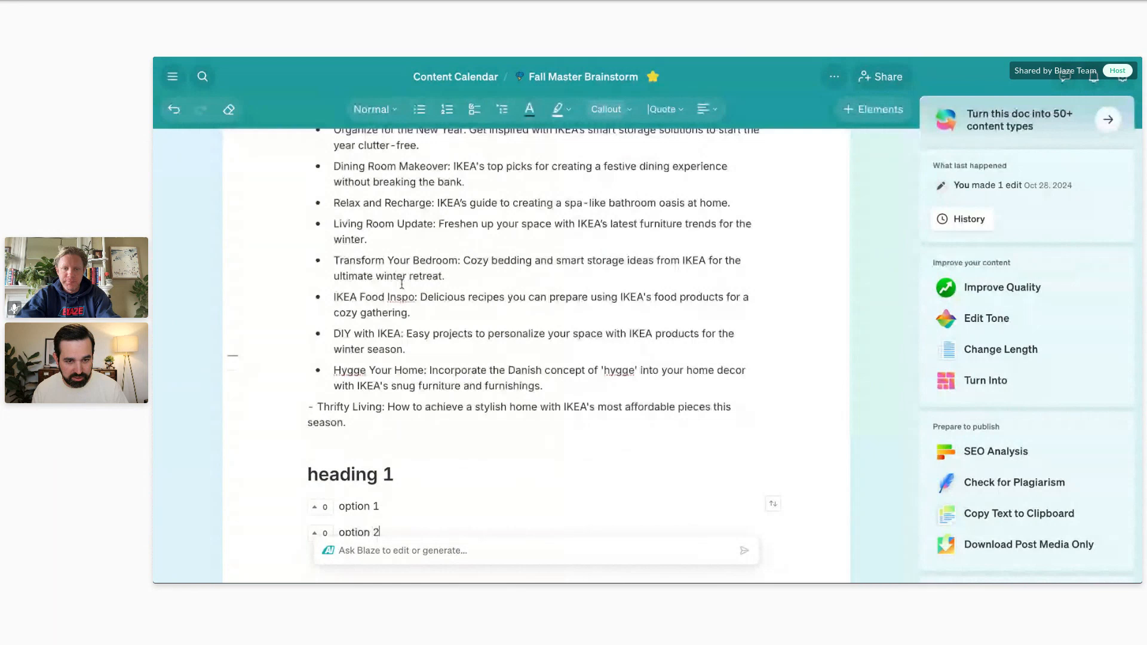
# Insert a table with three columns and three rows below the vote list through the slash command.
pyautogui.scroll(-3, 418, 285)
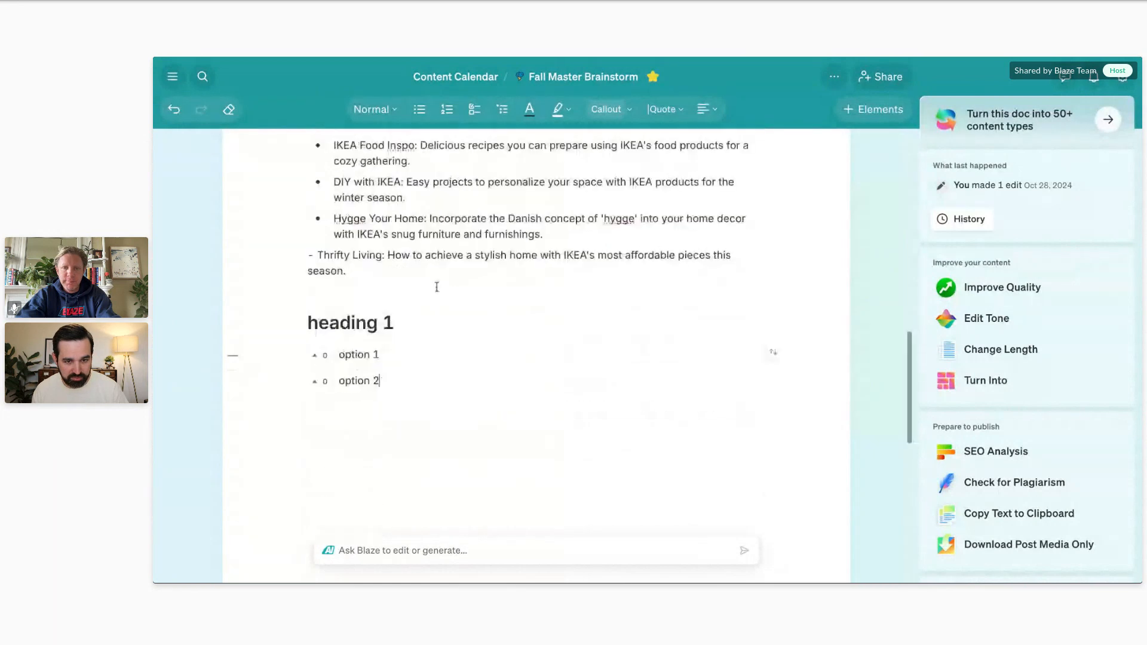
pyautogui.click(489, 389)
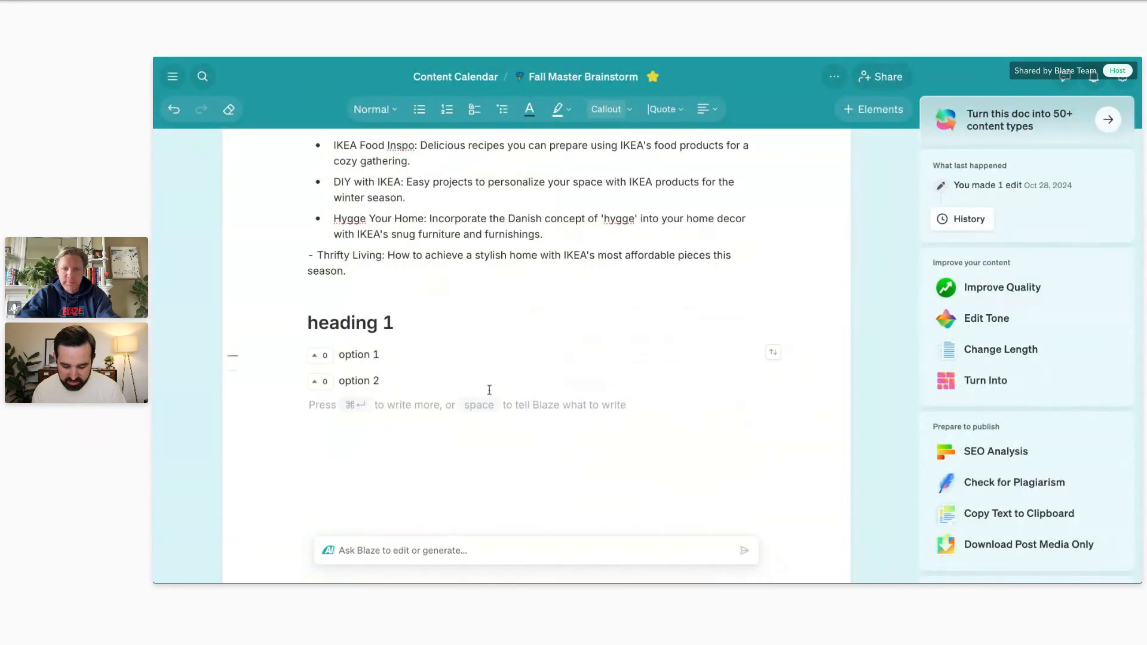
pyautogui.write('/')
pyautogui.scroll(-3, 427, 297)
pyautogui.scroll(-3, 418, 287)
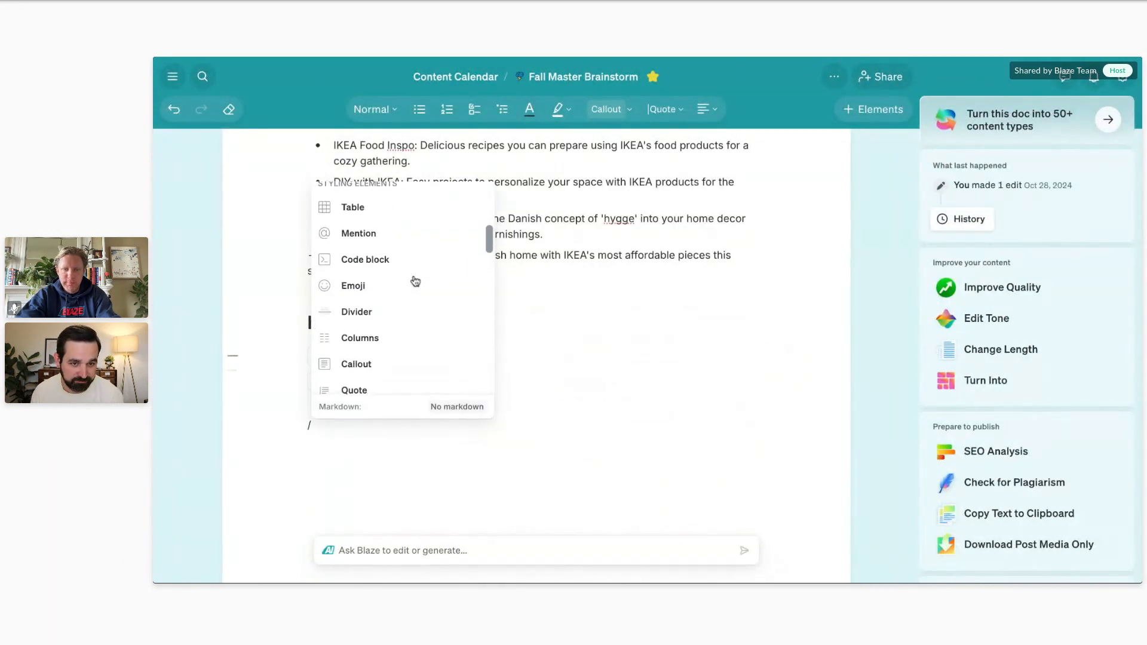
pyautogui.scroll(2, 388, 238)
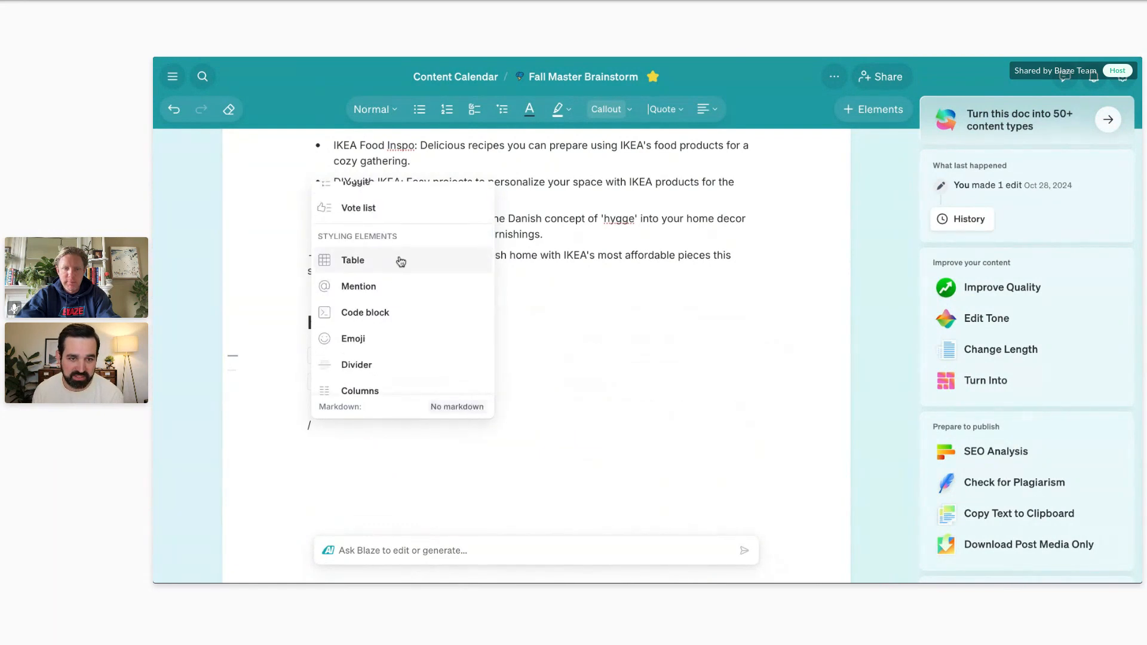
pyautogui.click(397, 259)
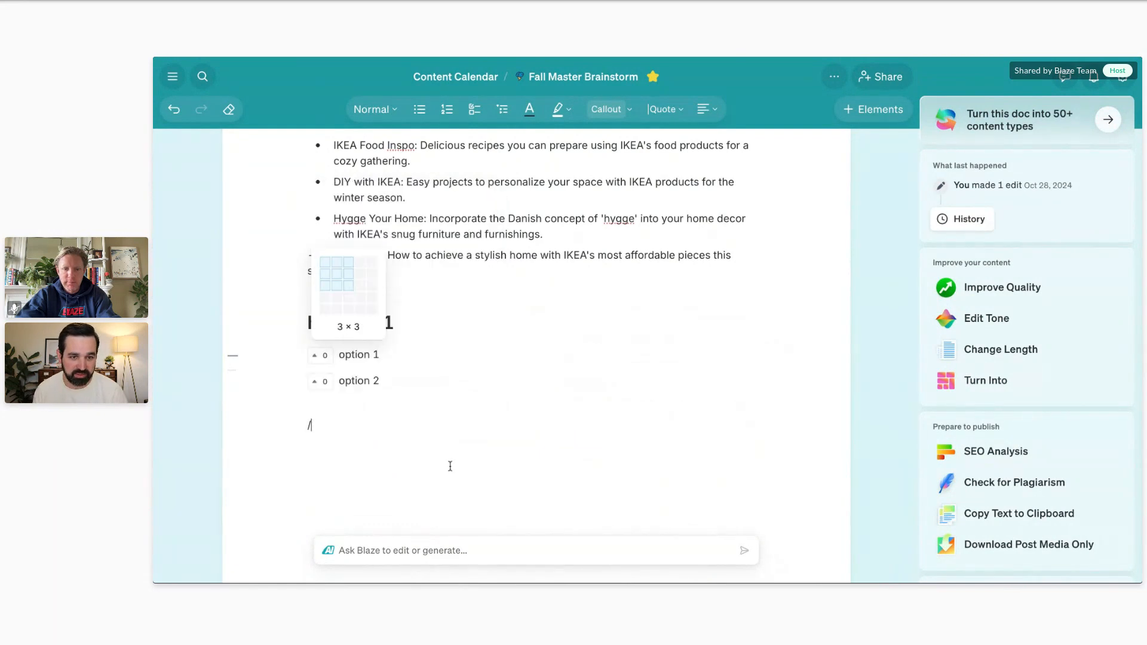
pyautogui.click(352, 287)
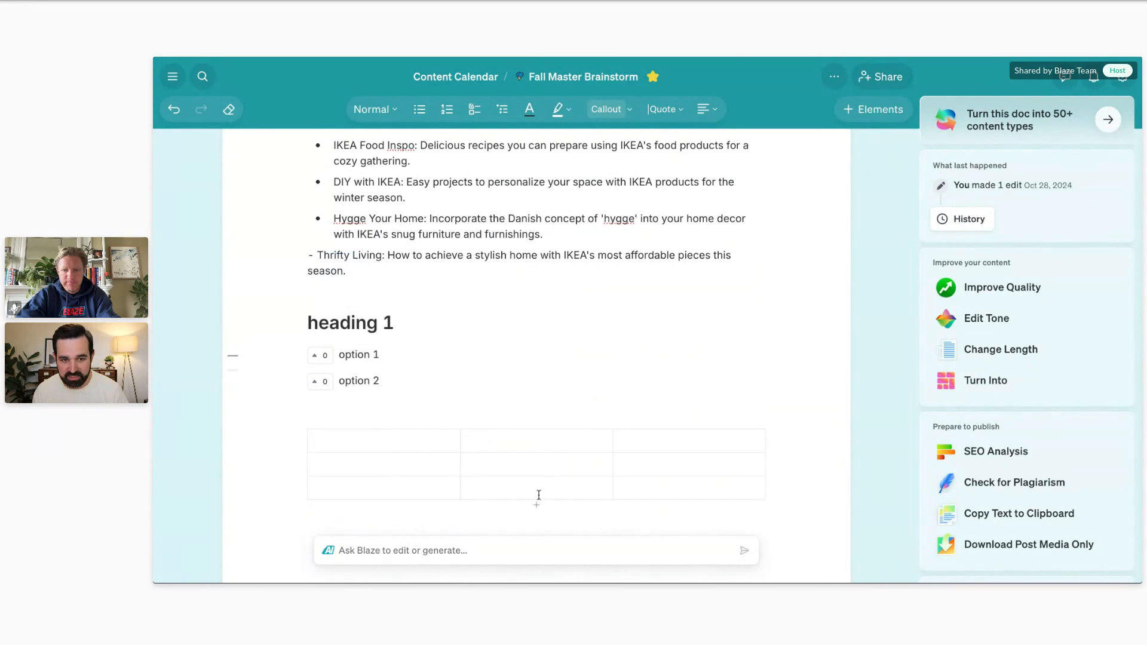
# Insert a second three-by-three table below the first one by searching the slash command for "table".
pyautogui.scroll(-4, 410, 396)
pyautogui.click(404, 319)
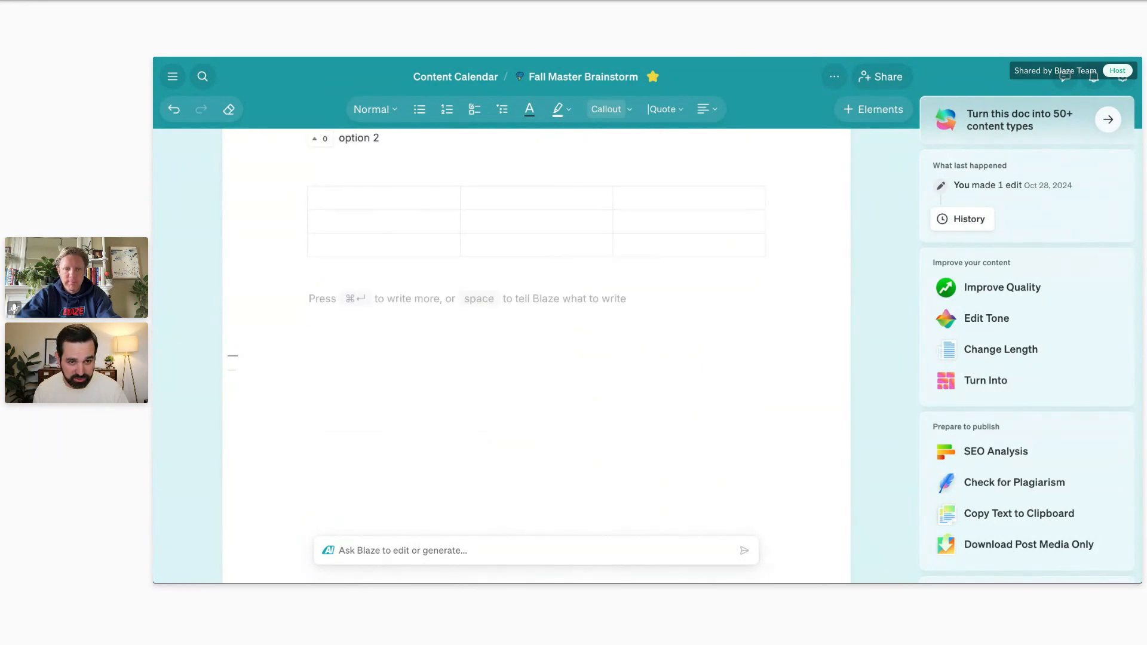
pyautogui.write('/')
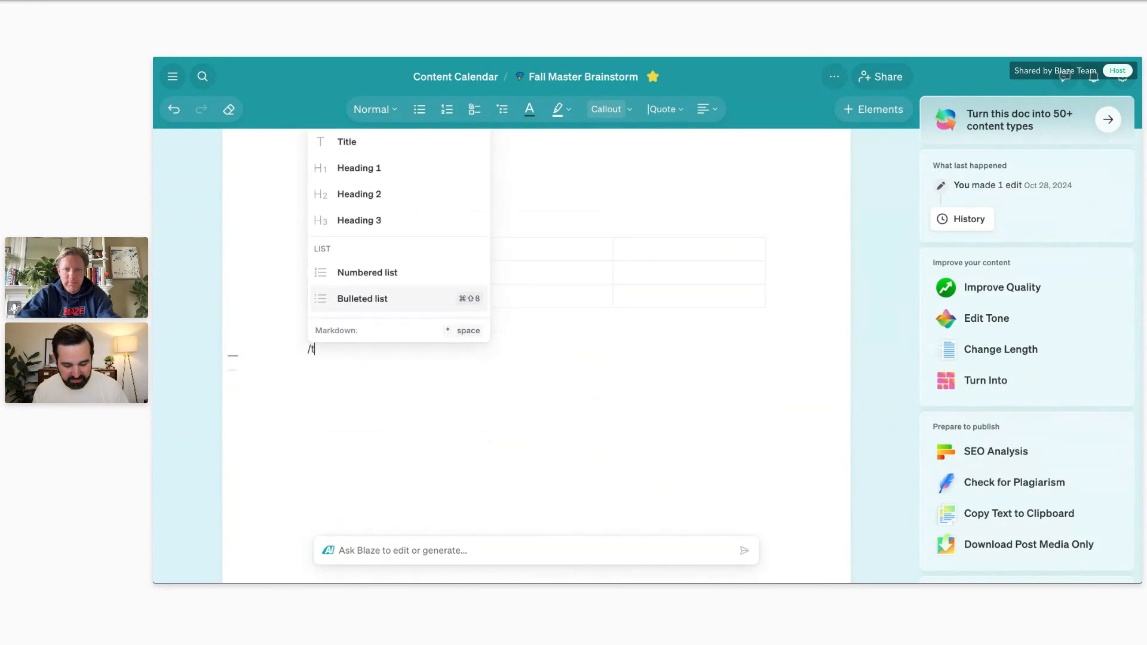
pyautogui.write('table')
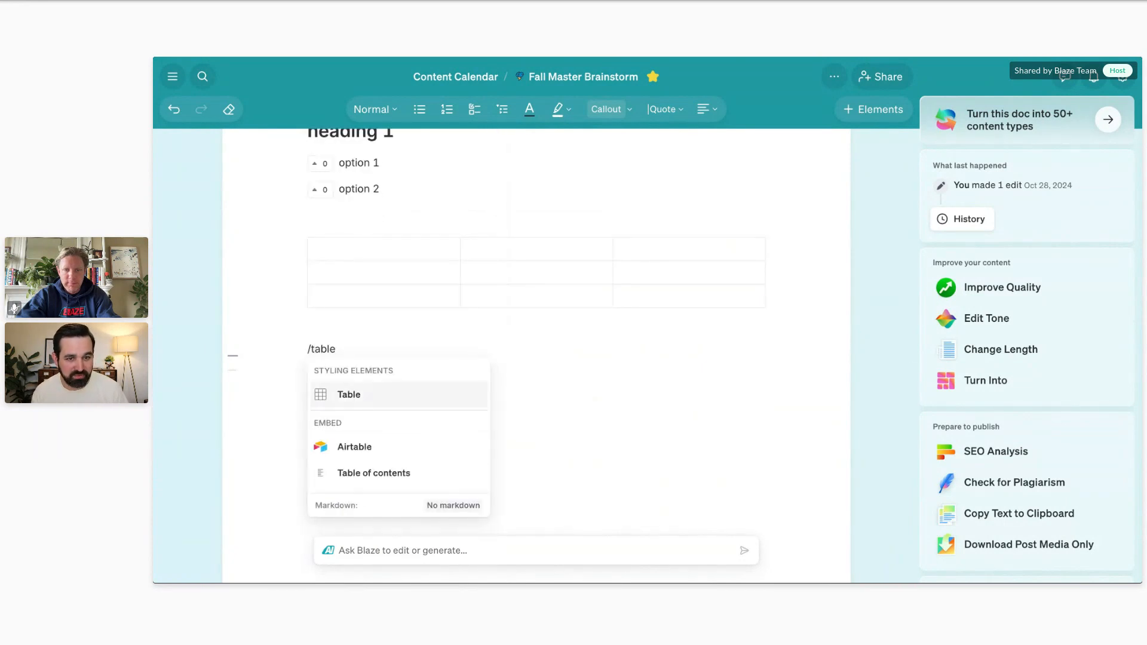
pyautogui.press('Return')
pyautogui.press('Return')
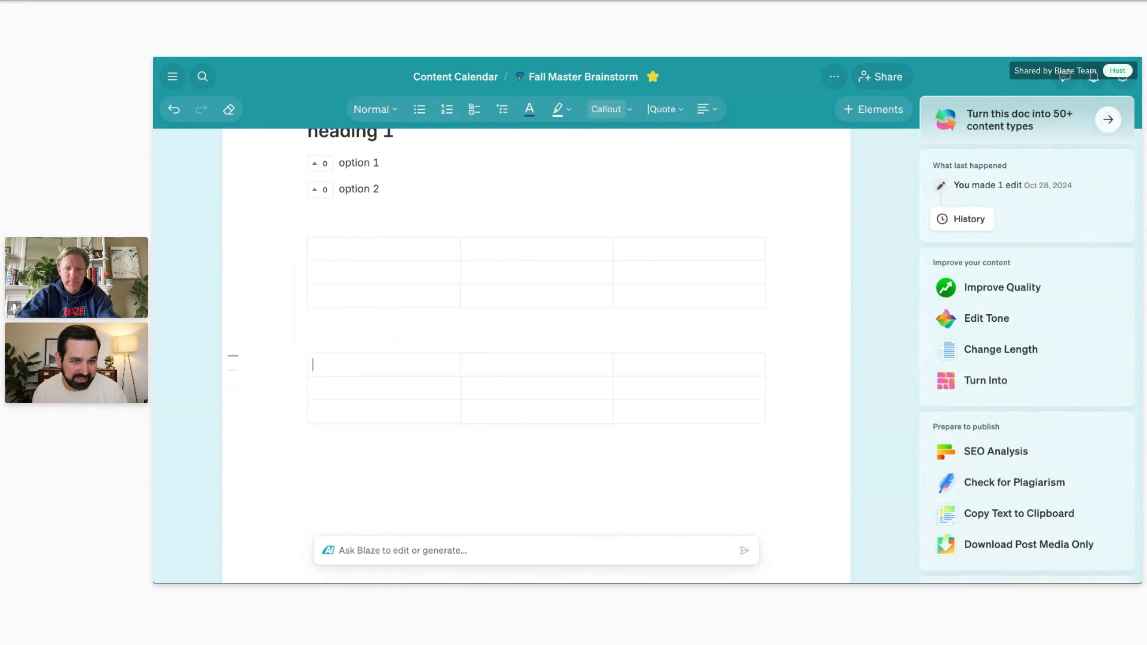
# Browse the slash command's insertable elements on the line below the second table, from styling and media to embeds and colors.
pyautogui.click(356, 442)
pyautogui.write('/')
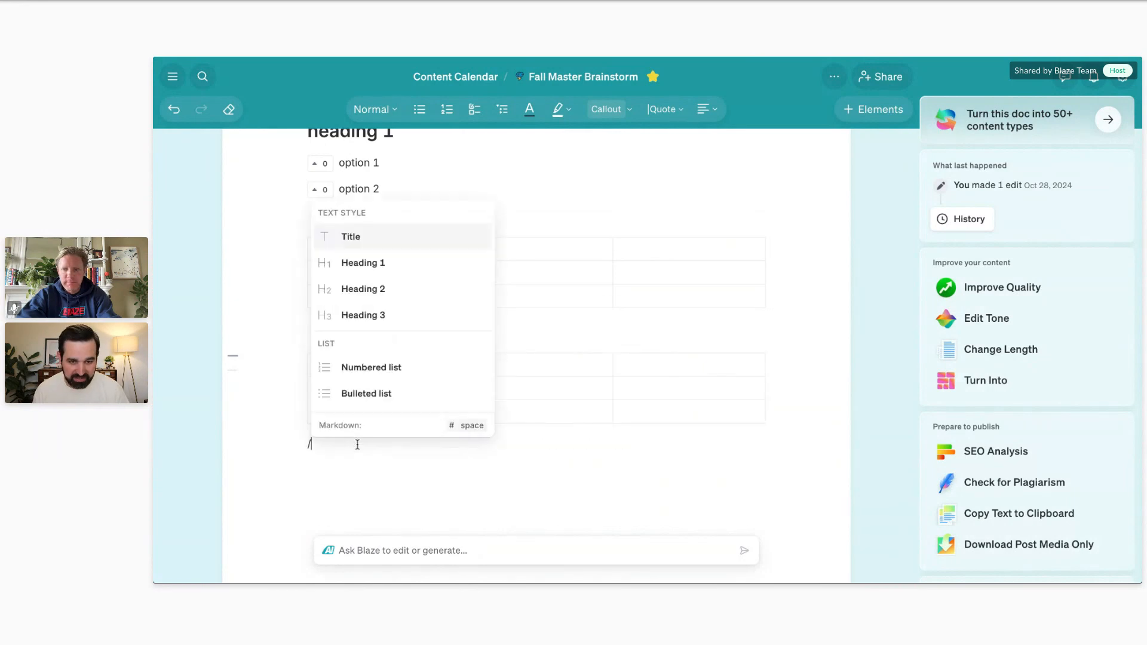
pyautogui.scroll(-10, 400, 301)
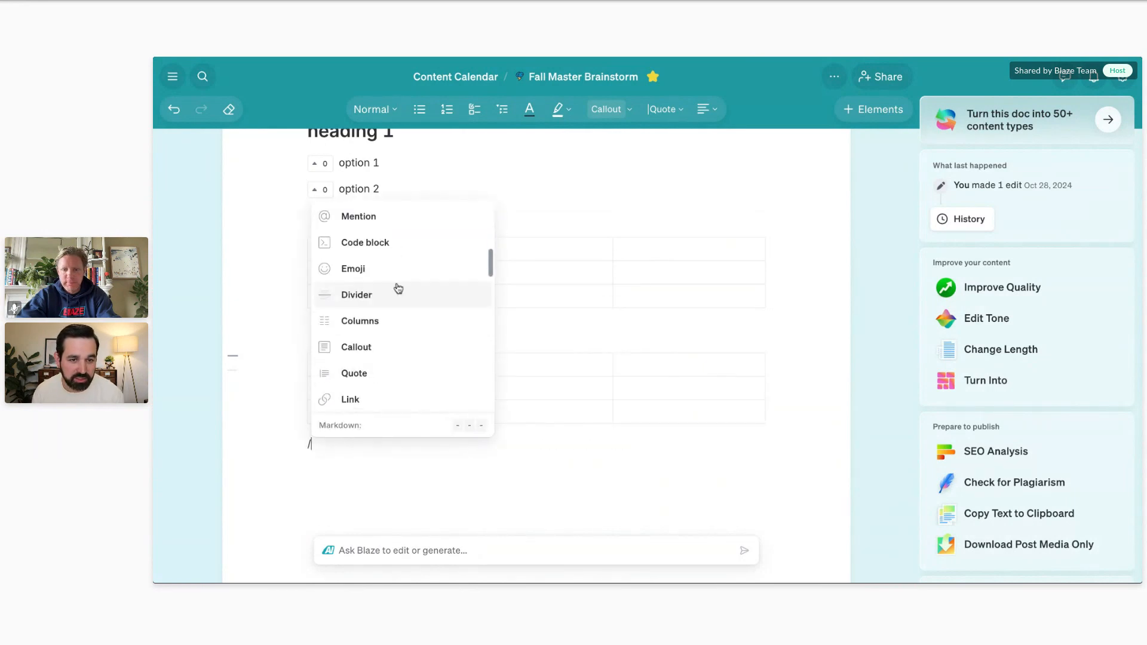
pyautogui.scroll(-1, 397, 296)
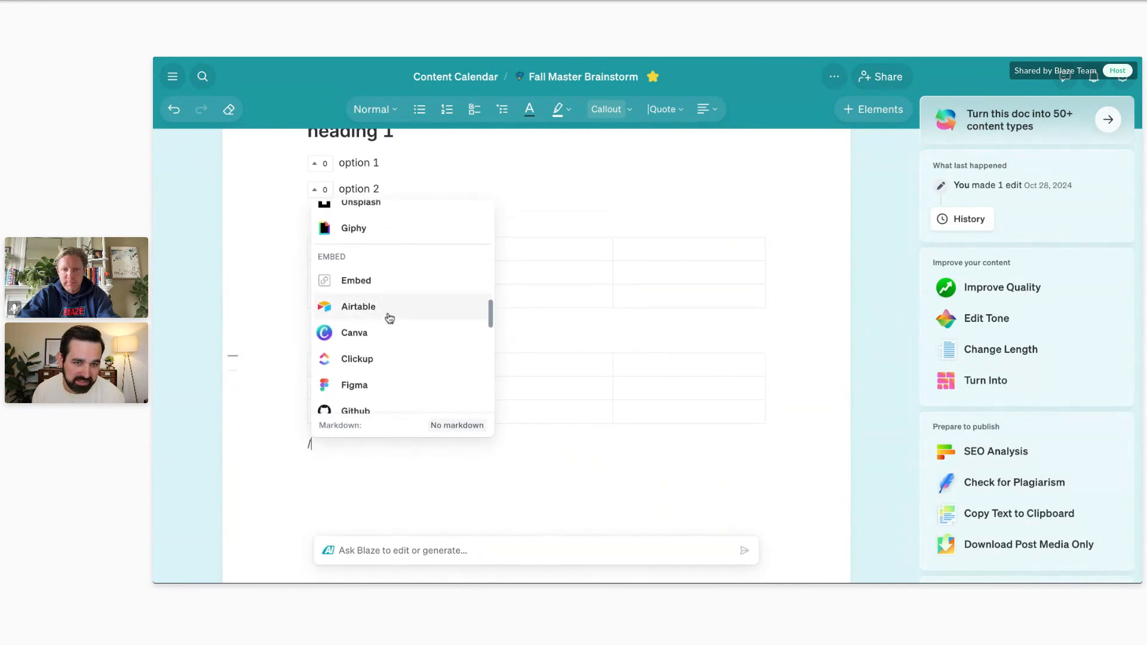
pyautogui.scroll(2, 391, 299)
pyautogui.scroll(1, 364, 269)
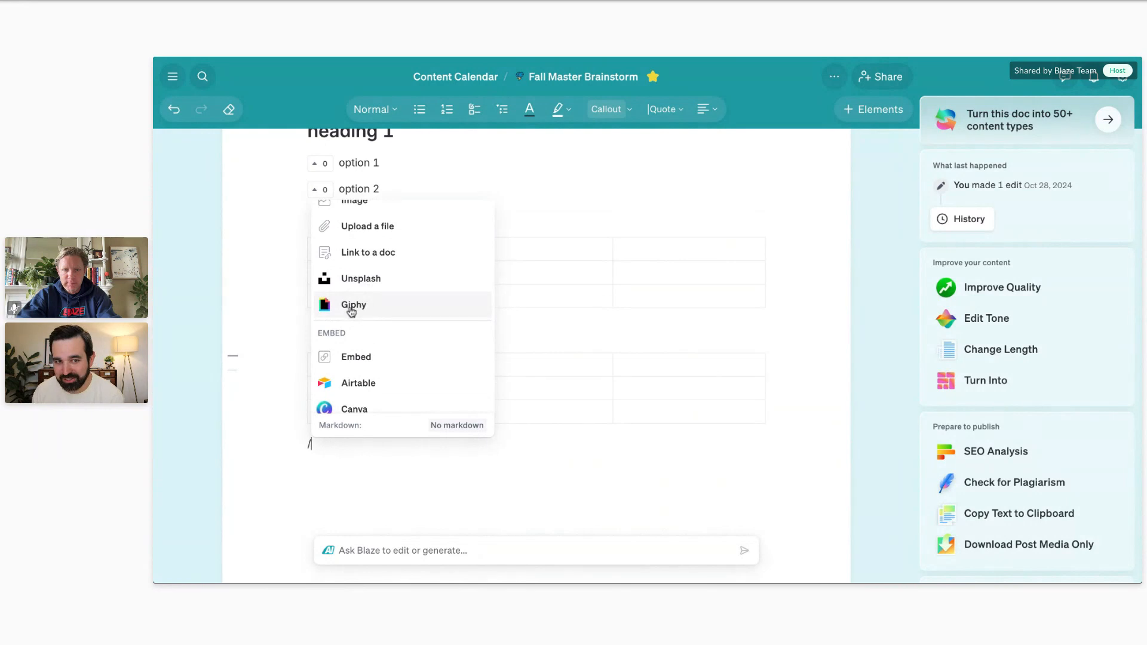
pyautogui.scroll(-4, 376, 298)
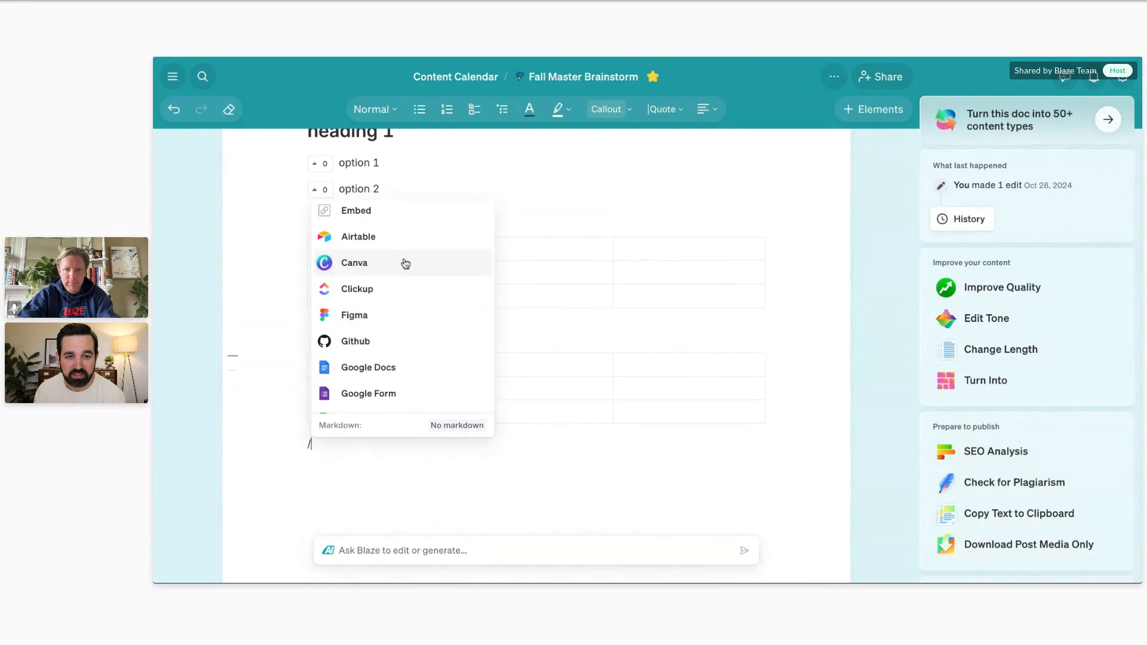
pyautogui.scroll(-6, 392, 261)
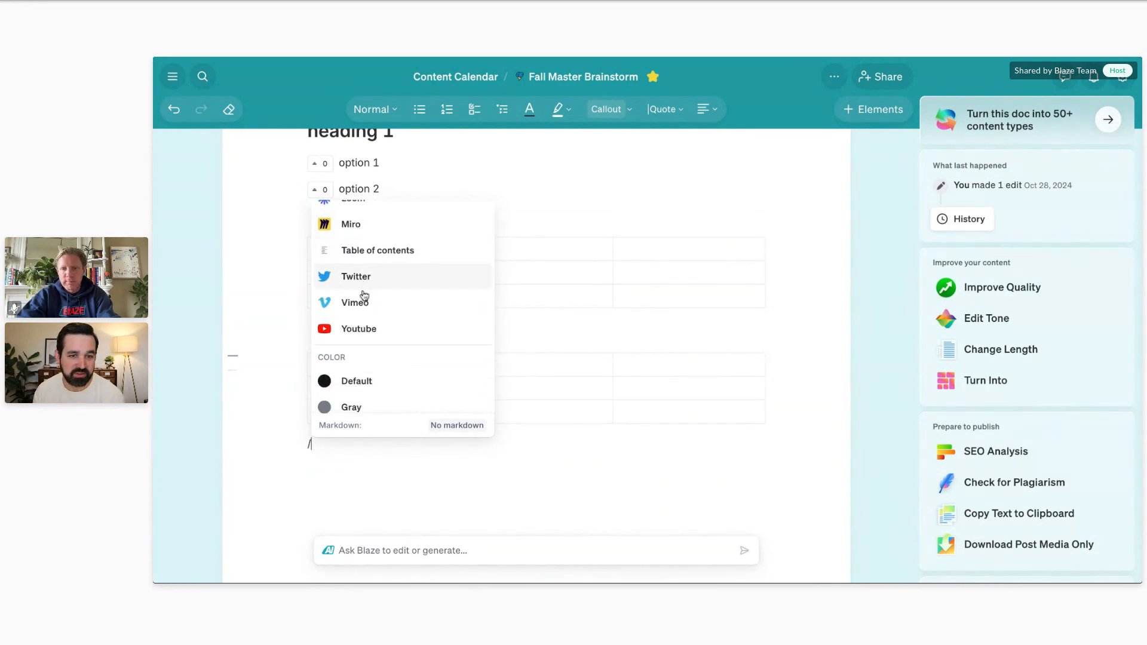
# Open the YouTube embed options to examine the supported sources, and dismiss them without entering a link.
pyautogui.click(362, 329)
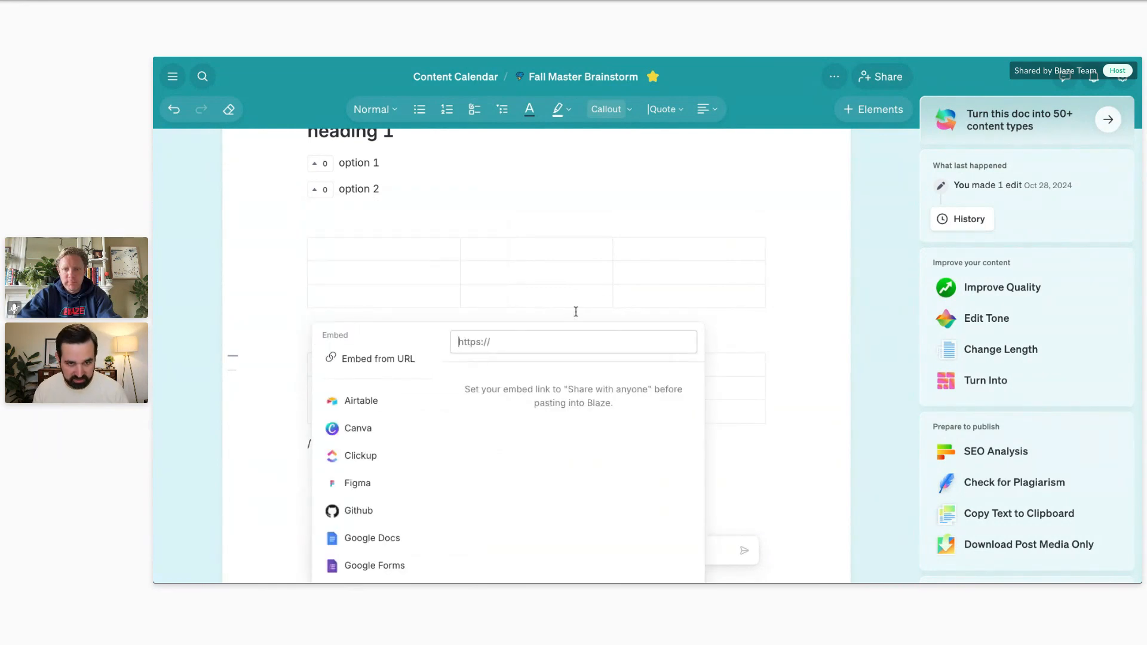
pyautogui.scroll(-3, 862, 352)
pyautogui.click(778, 338)
pyautogui.scroll(-2, 657, 269)
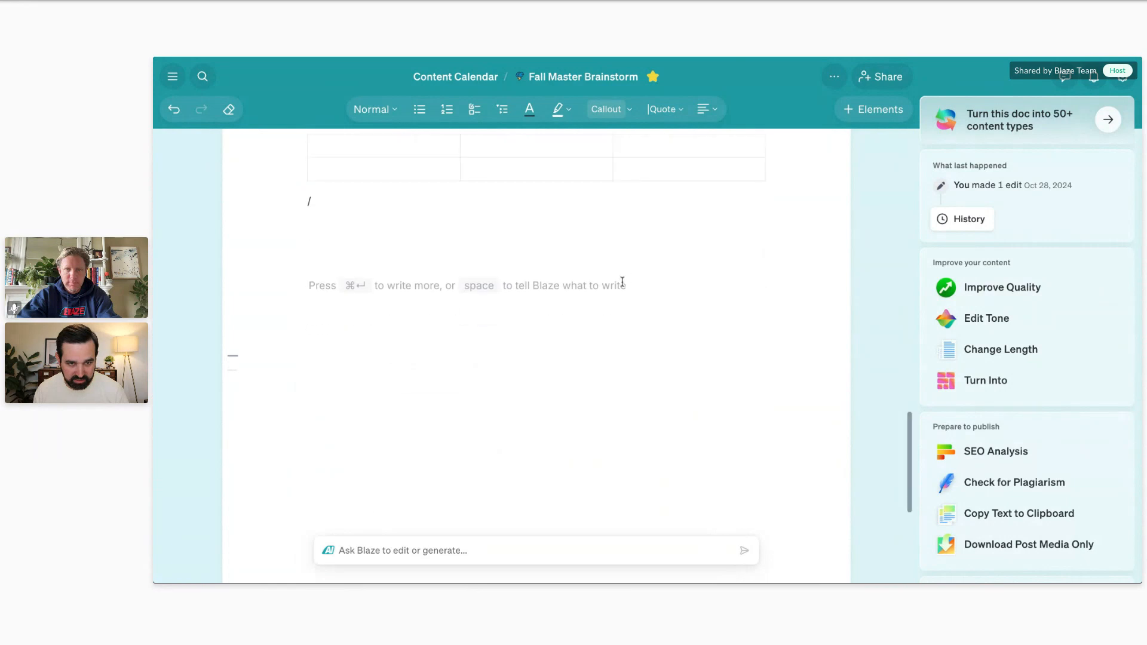
pyautogui.write('/you')
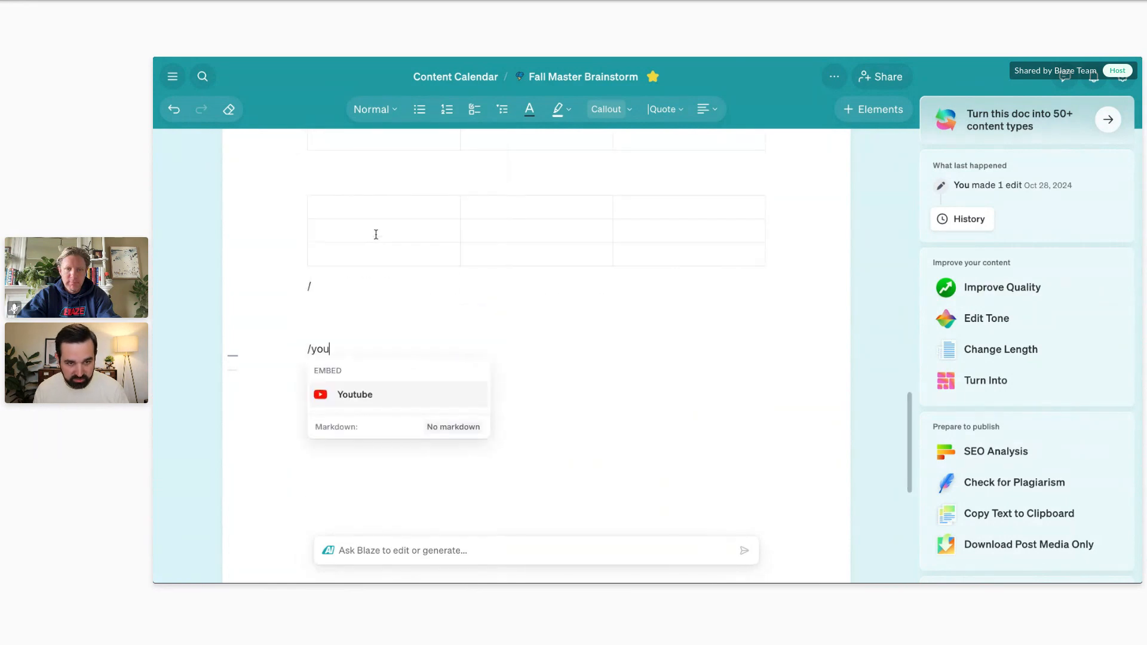
pyautogui.press('Return')
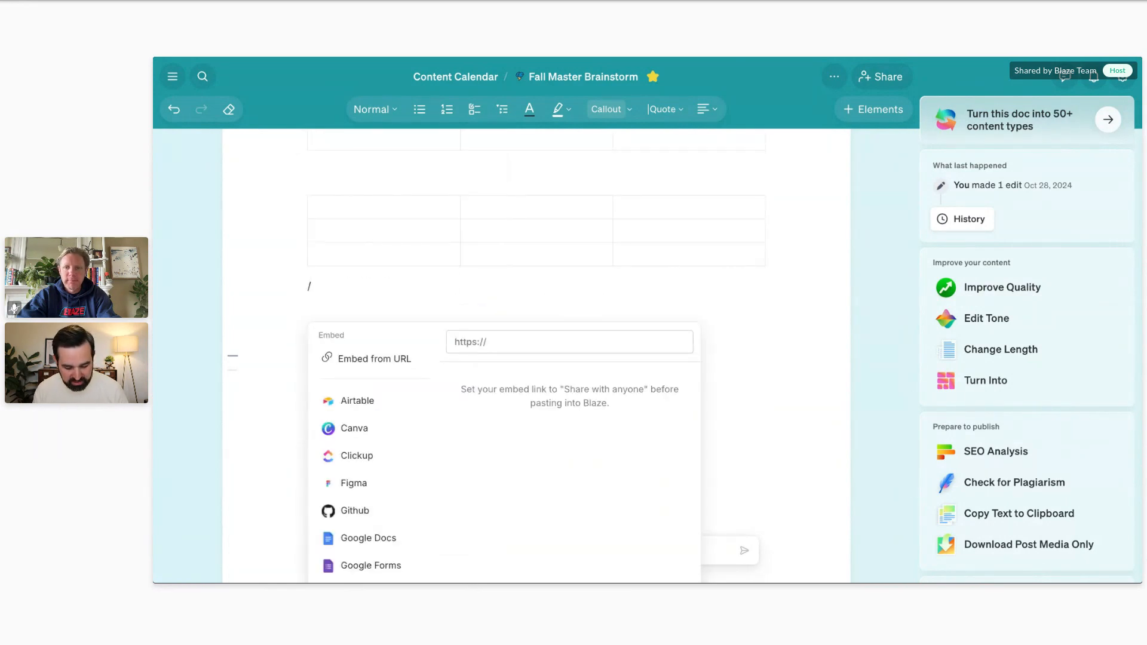
pyautogui.hotkey('ctrl', 'v')
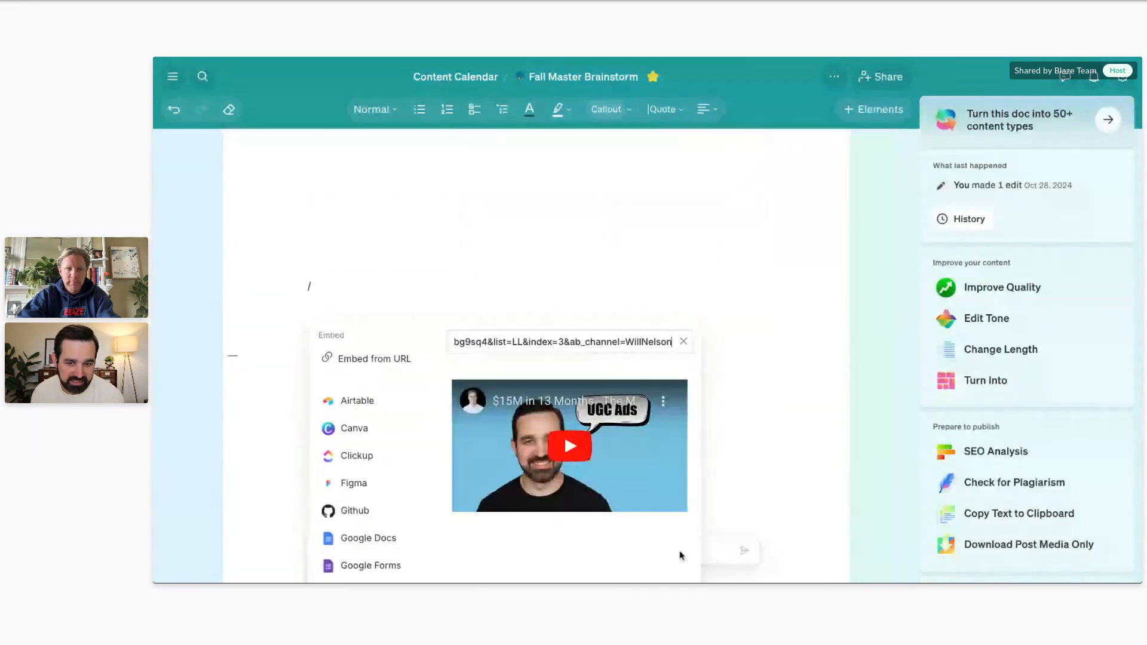
pyautogui.scroll(-3, 741, 465)
pyautogui.click(744, 458)
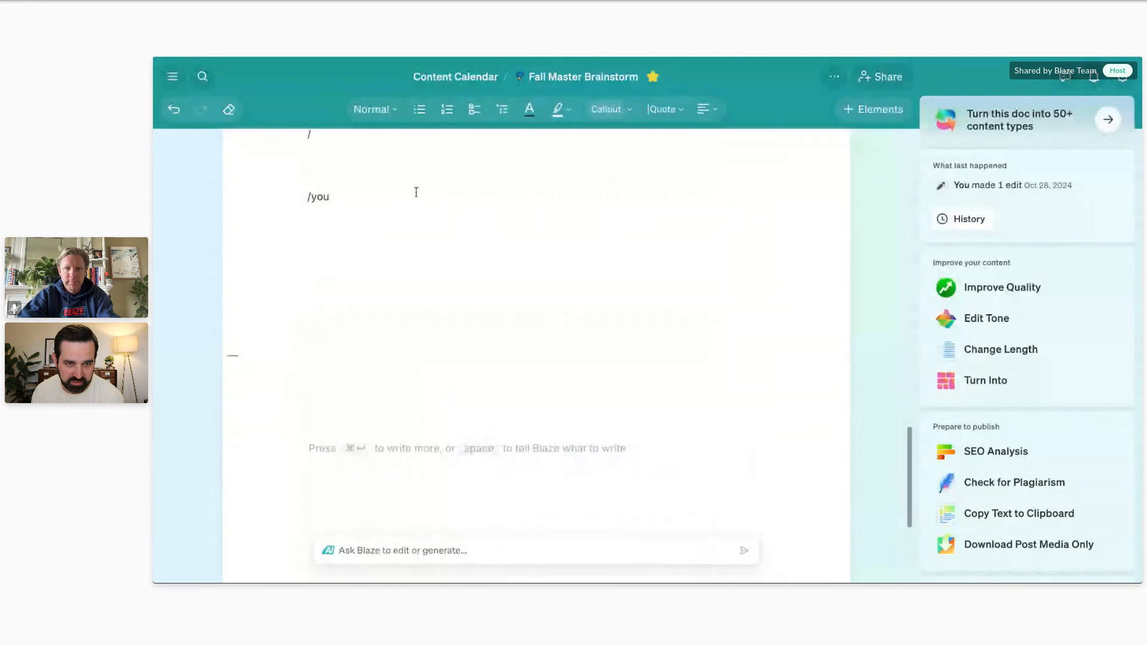
# Embed the YouTube video from the copied link on the line below the second table through the slash command.
pyautogui.click(389, 191)
pyautogui.press('BackSpace')
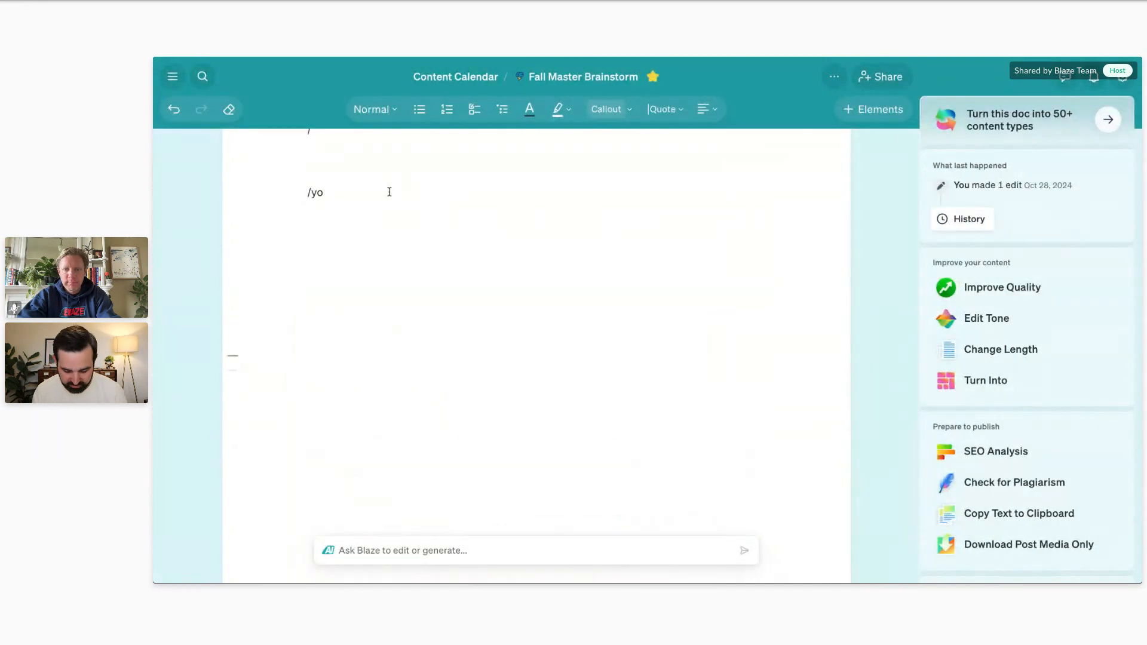
pyautogui.write('you')
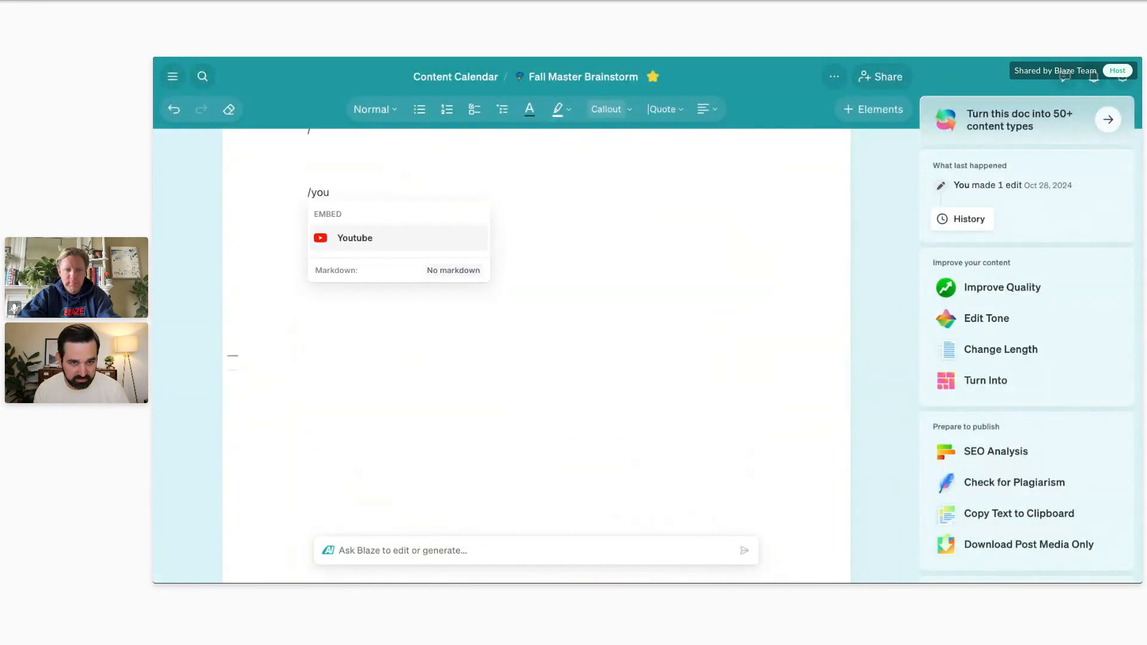
pyautogui.press('Return')
pyautogui.hotkey('ctrl', 'v')
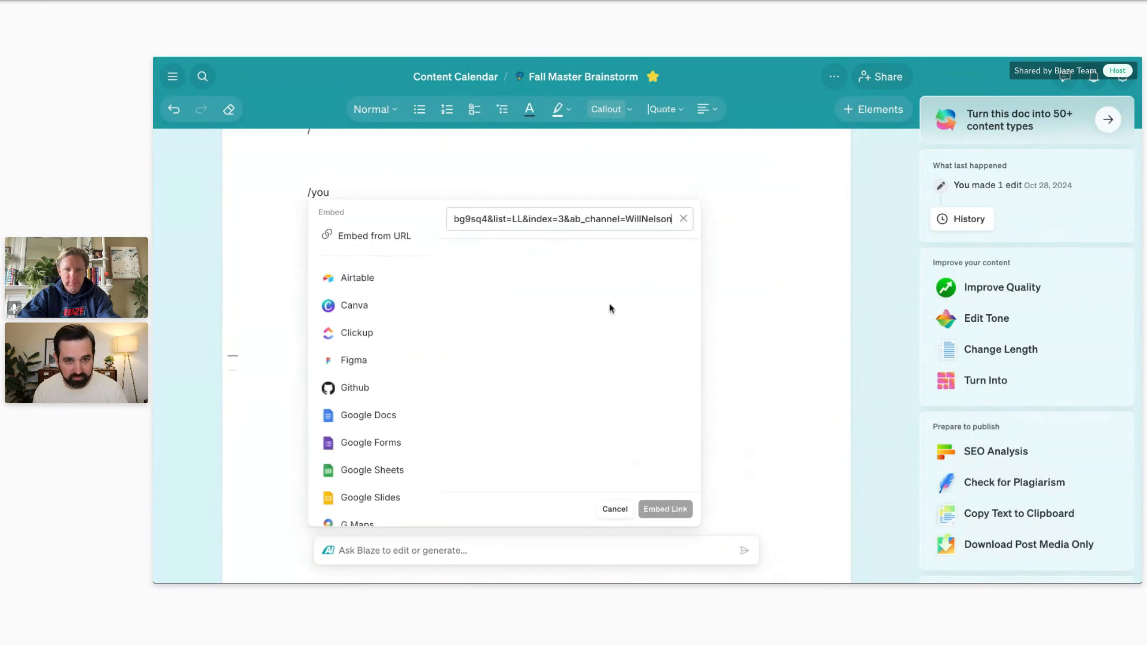
pyautogui.click(665, 509)
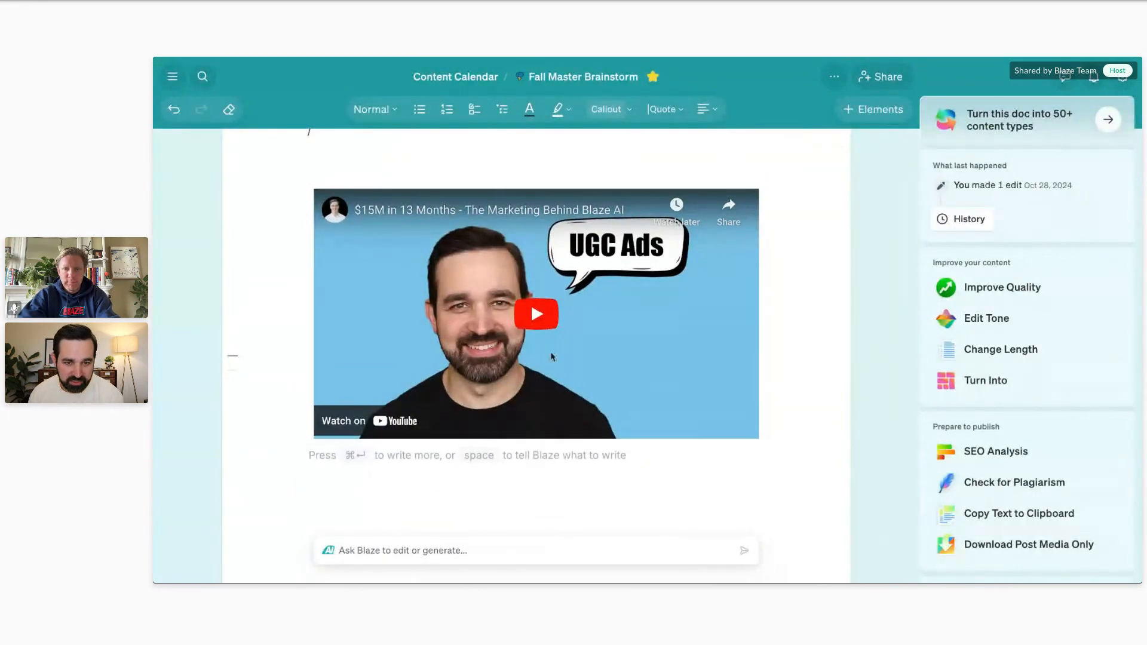
# Leave the brainstorm document and return to the workspace's home page.
pyautogui.scroll(5, 553, 356)
pyautogui.scroll(5, 553, 355)
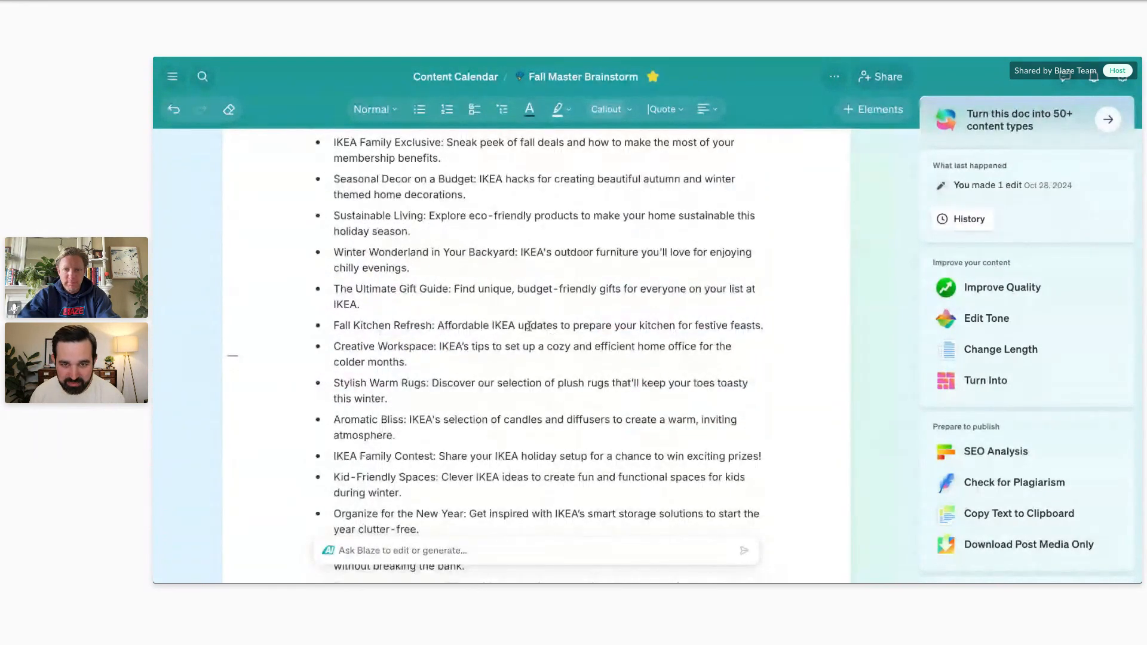
pyautogui.scroll(5, 540, 267)
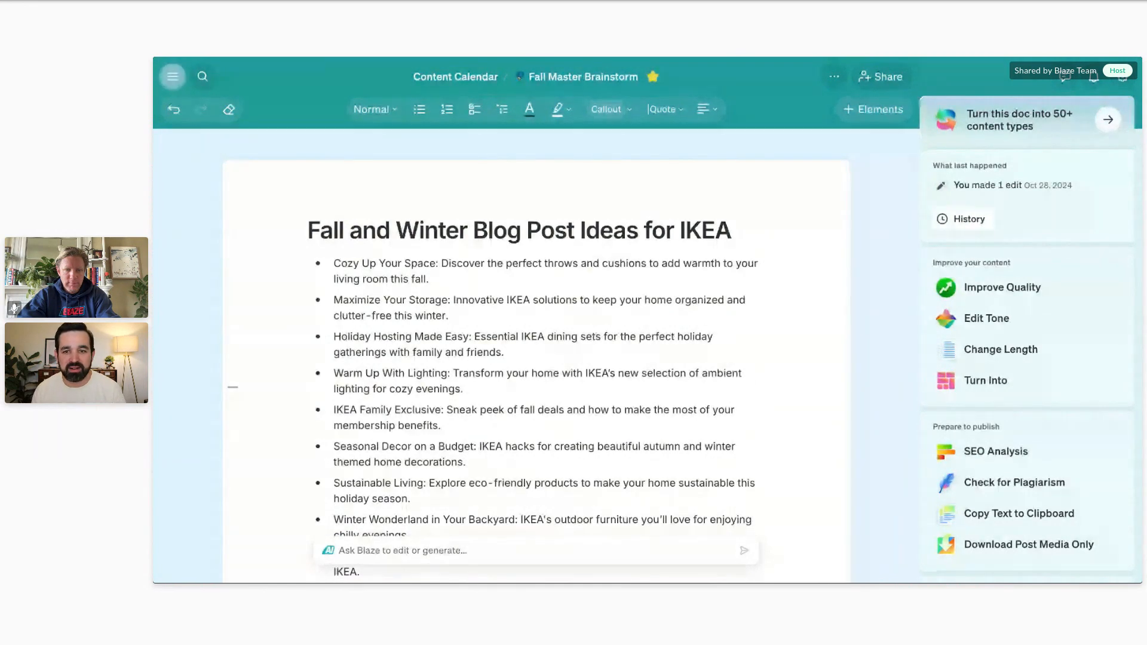
pyautogui.click(172, 76)
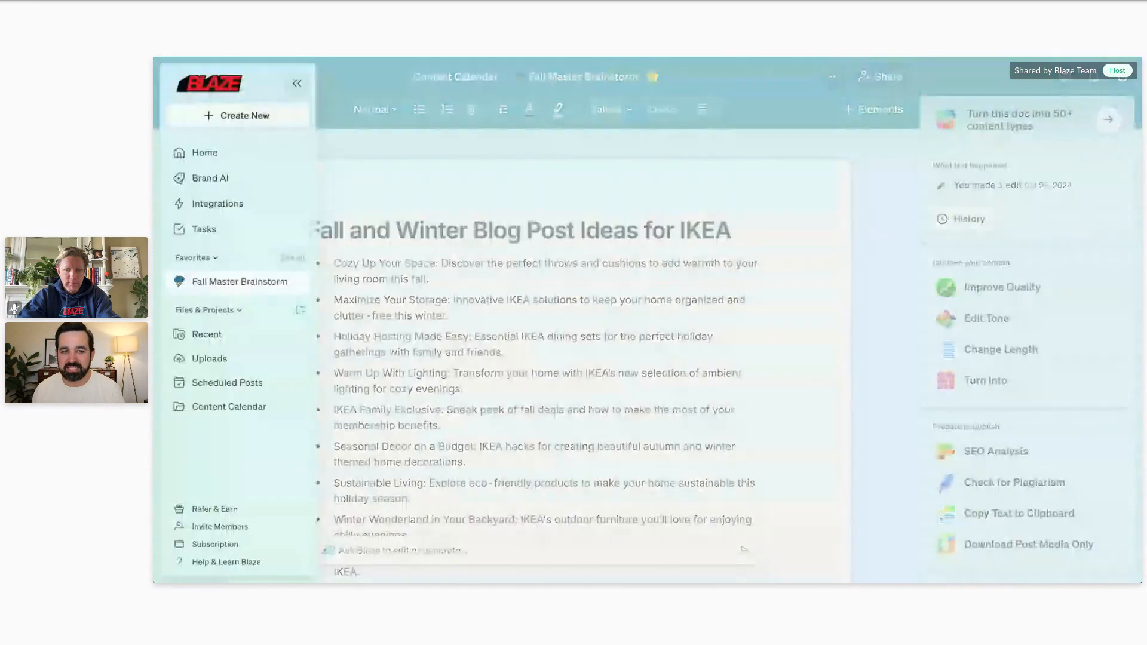
pyautogui.click(221, 152)
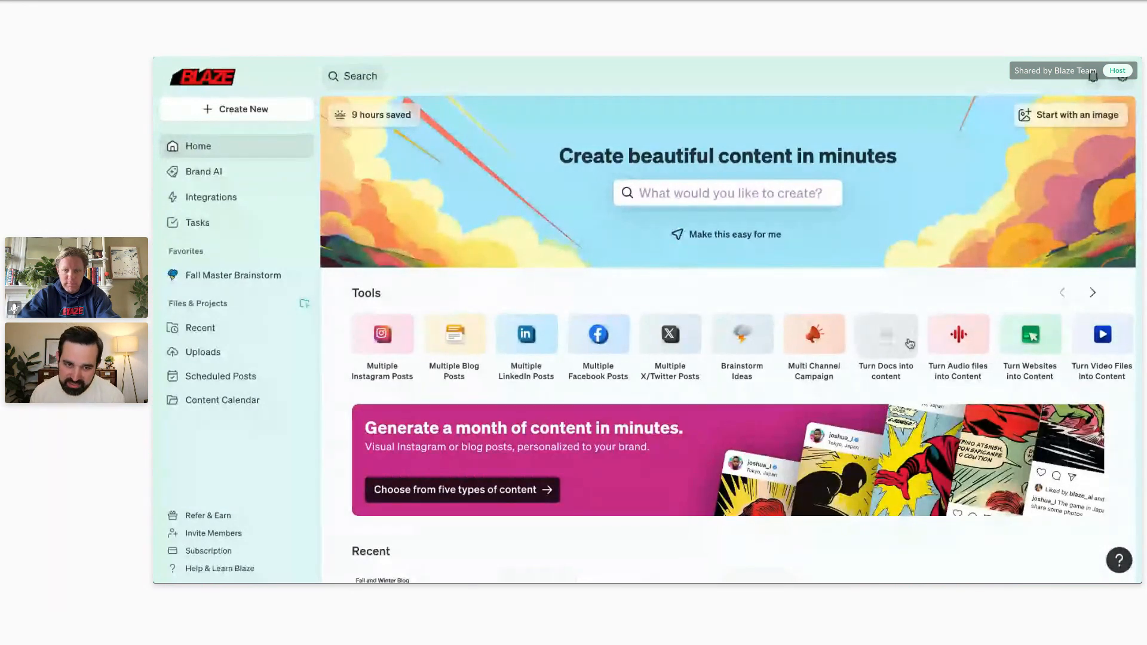
# Start turning video files into content, with What's Working Now Podcast.mp4 as the English-language source, and analyze it.
pyautogui.hscroll(2, 887, 335)
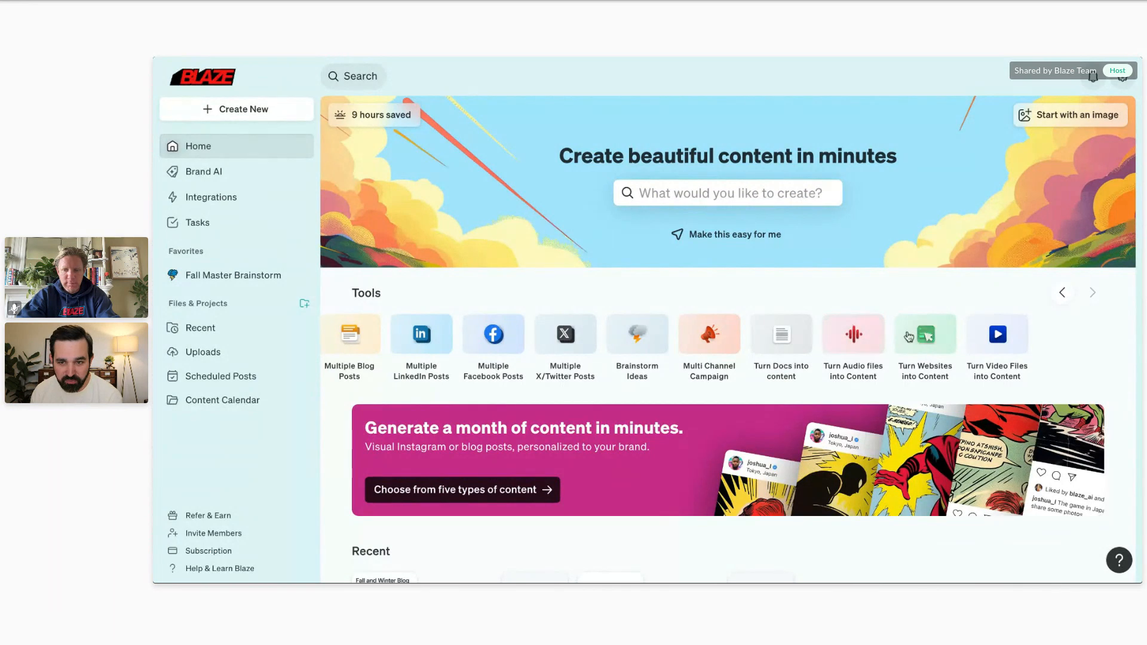
pyautogui.click(1001, 341)
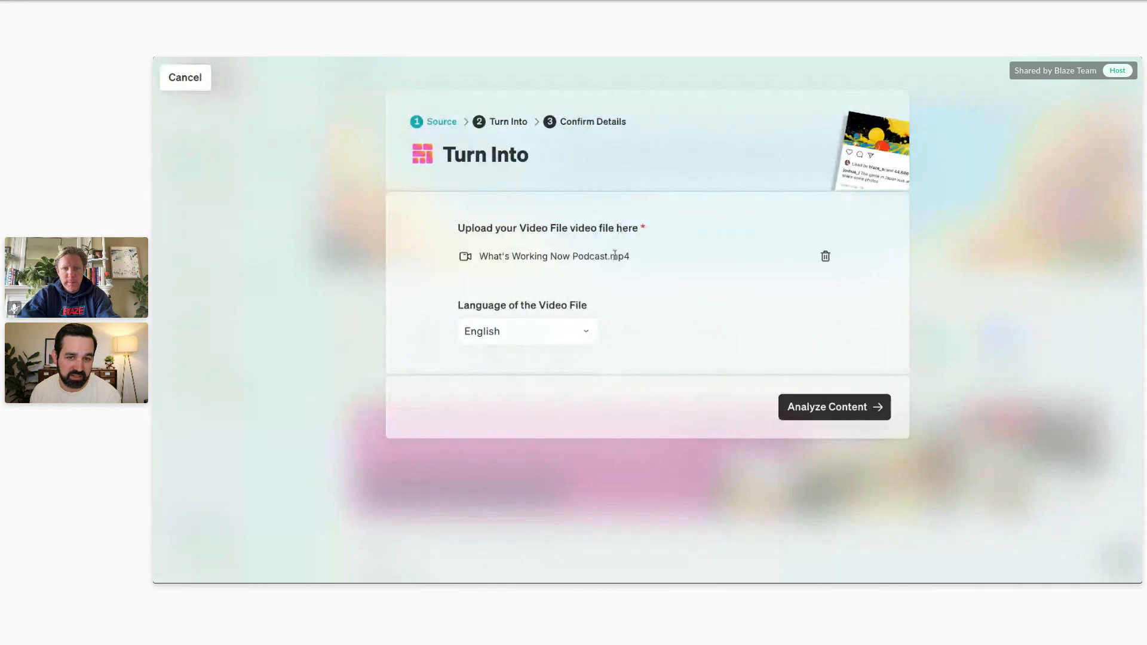
pyautogui.click(875, 413)
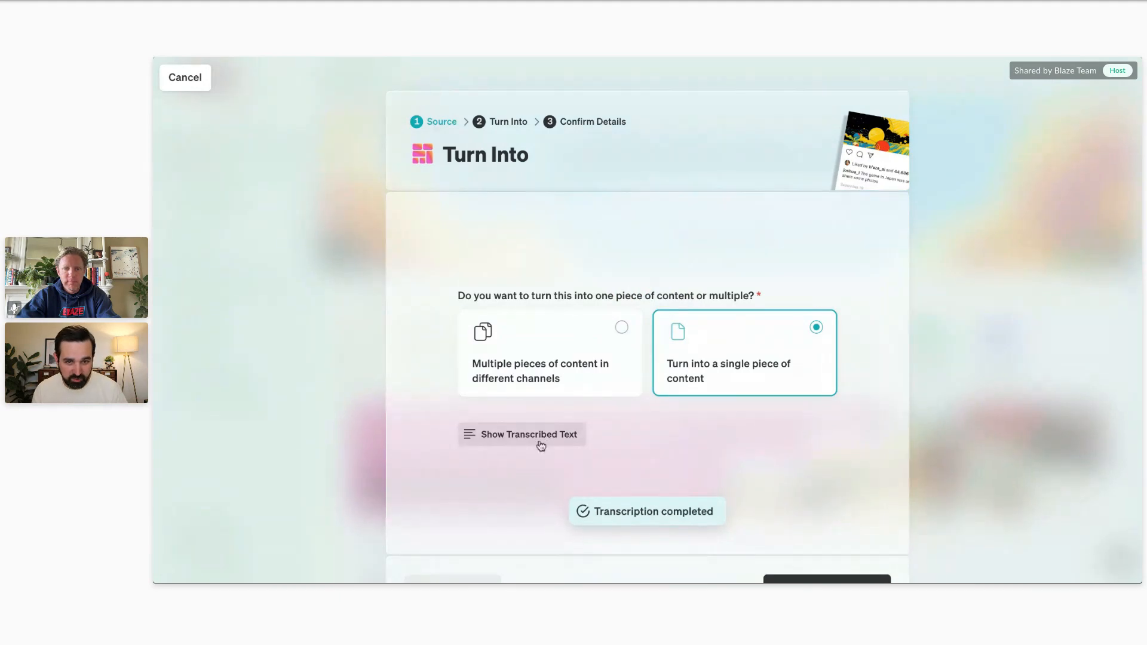
# Show the video's transcribed text, read through it and close it again.
pyautogui.click(528, 434)
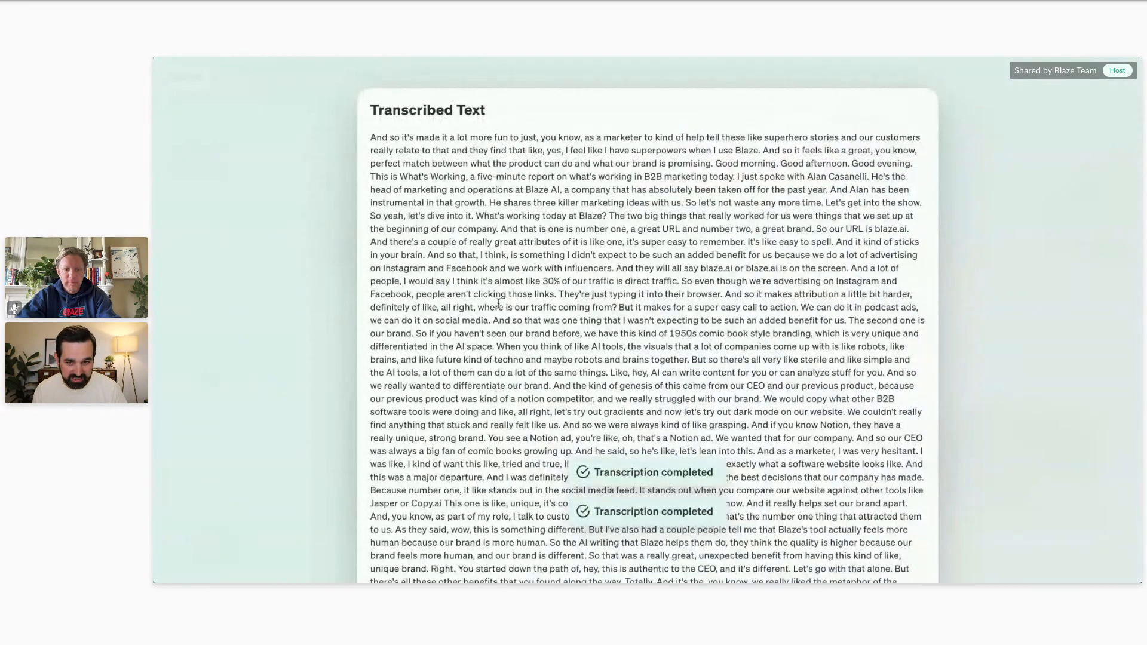
pyautogui.scroll(-4, 498, 303)
pyautogui.scroll(4, 588, 229)
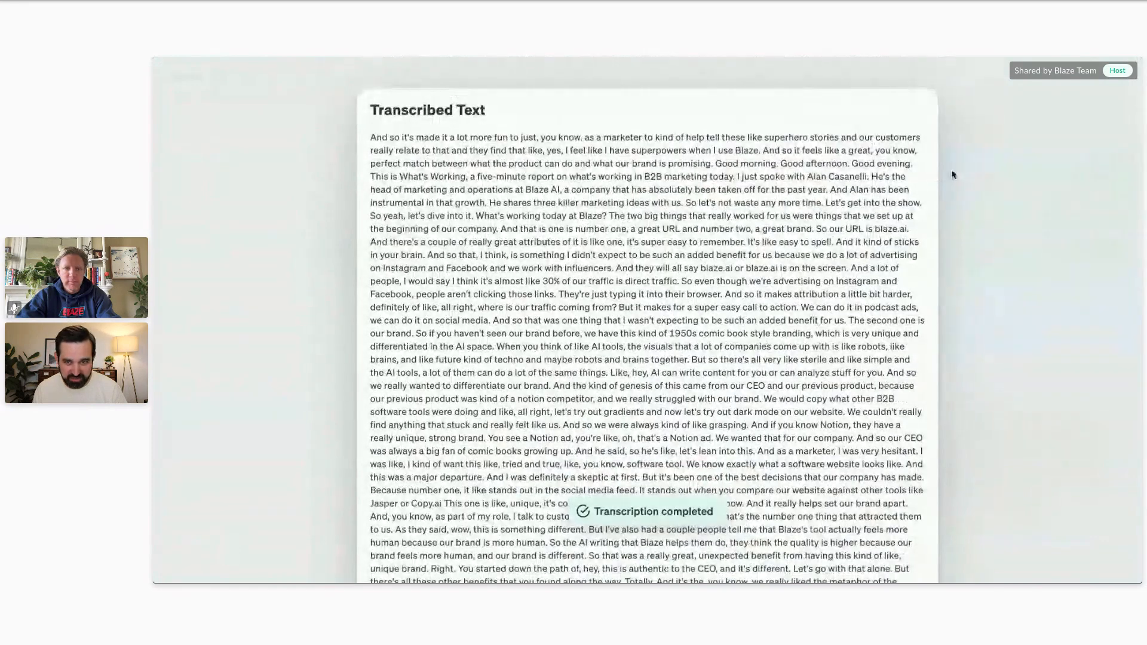
pyautogui.click(985, 146)
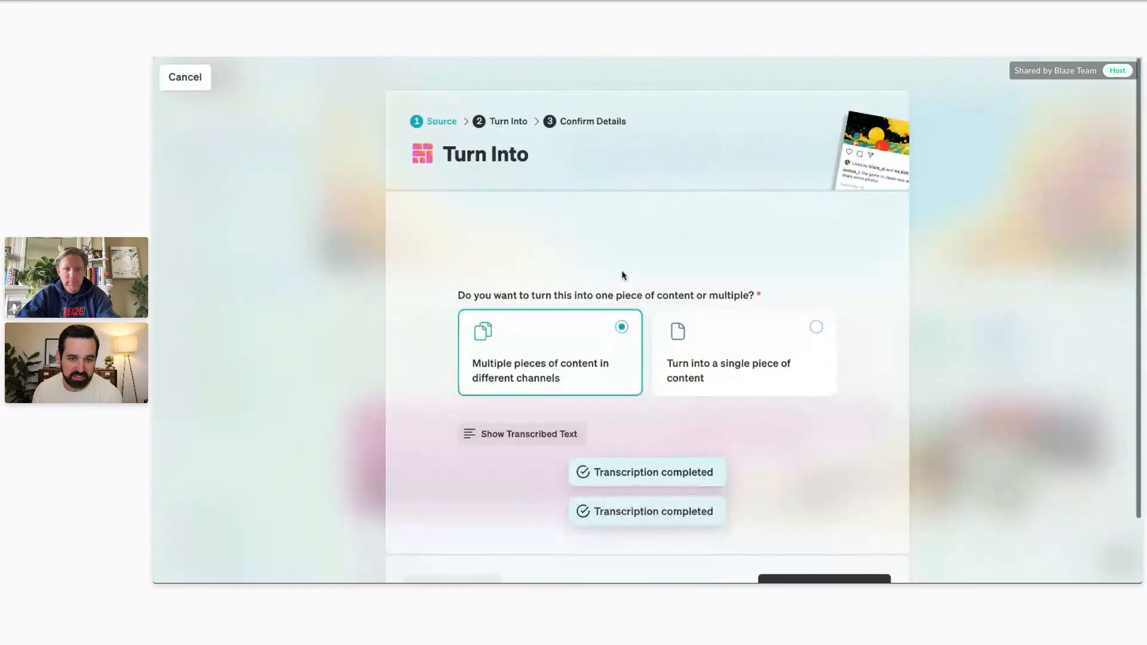
# Choose multiple pieces of content in different channels, and select Facebook post, Instagram post, LinkedIn post, X post, X thread, Blog post and Newsletter.
pyautogui.scroll(-1, 622, 274)
pyautogui.click(824, 520)
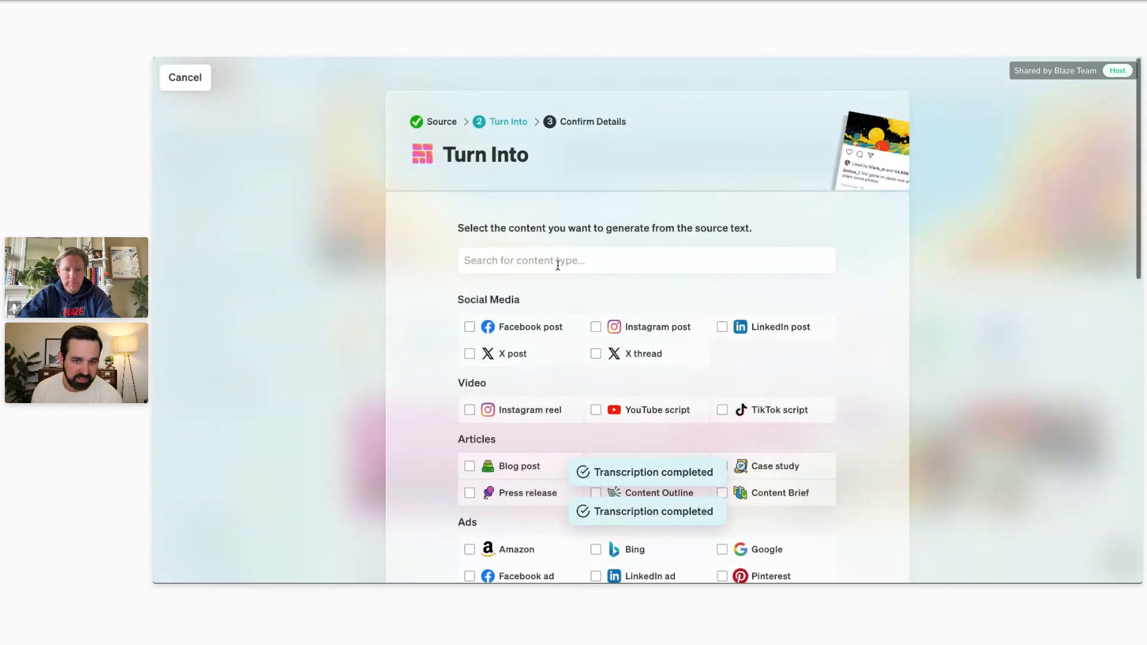
pyautogui.click(470, 327)
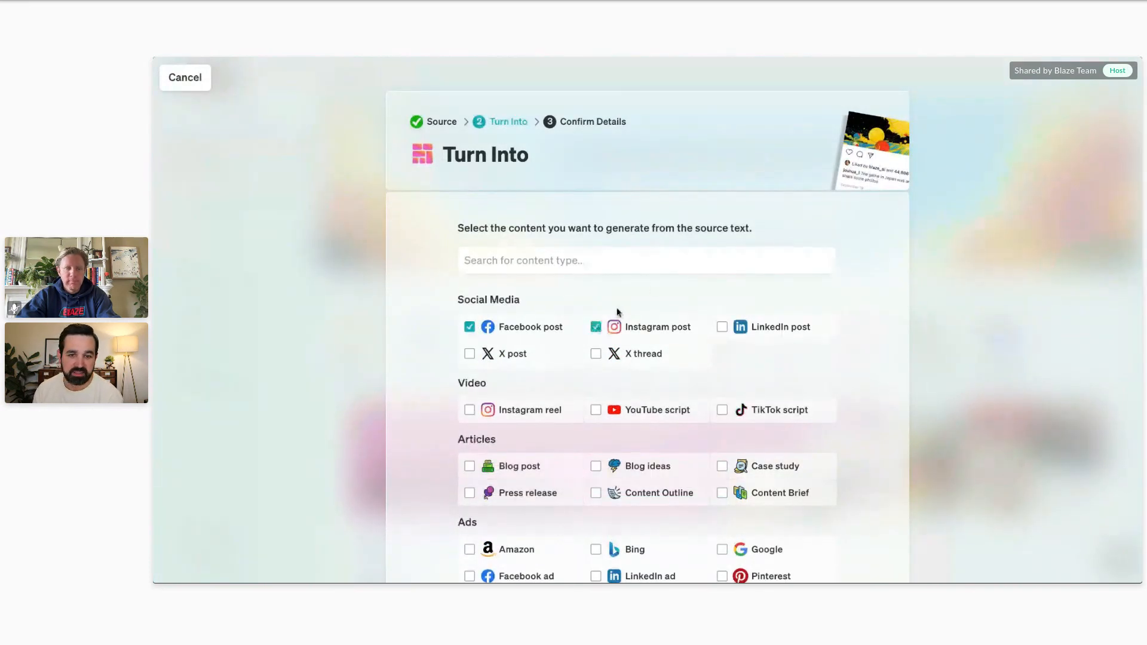
pyautogui.scroll(-3, 653, 286)
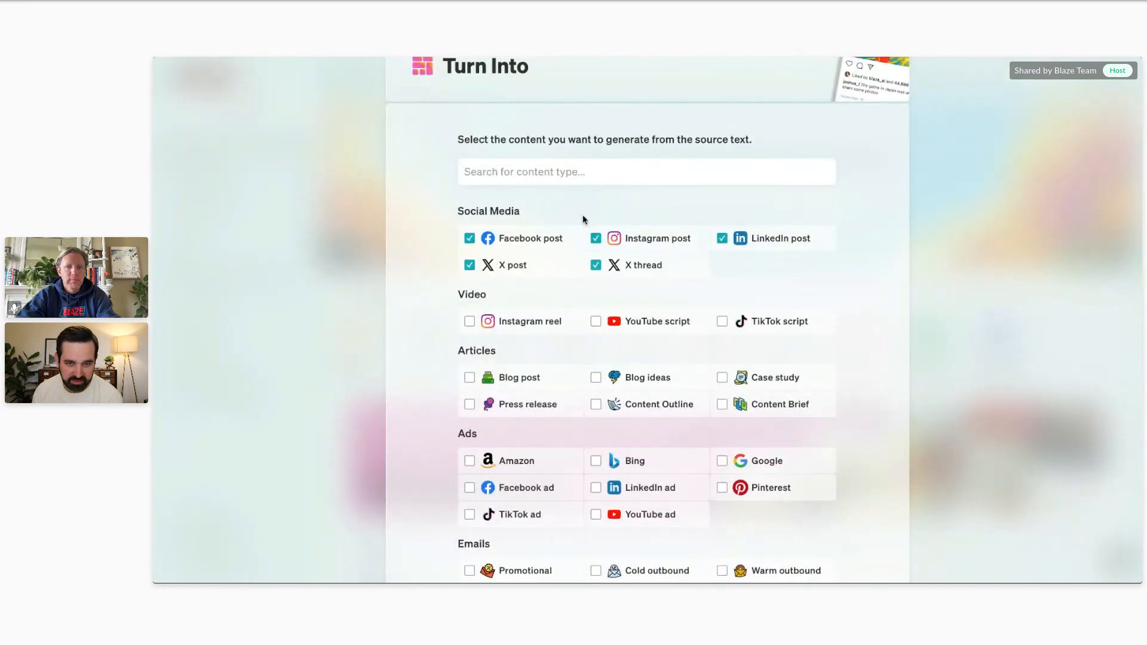
pyautogui.scroll(-3, 584, 218)
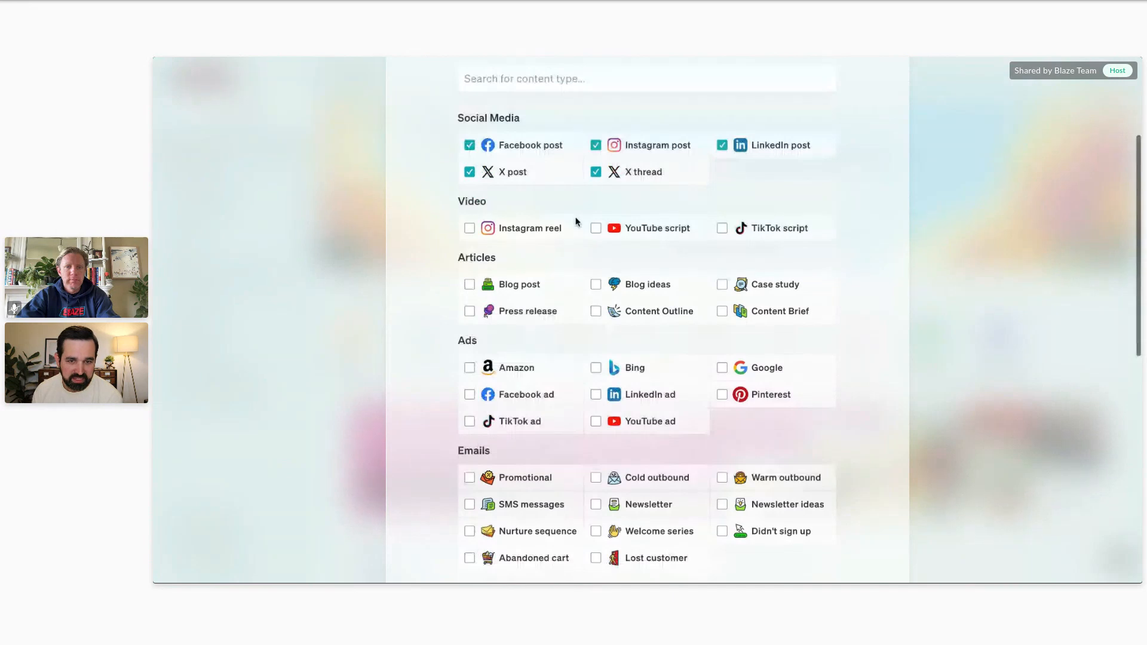
pyautogui.scroll(-2, 577, 222)
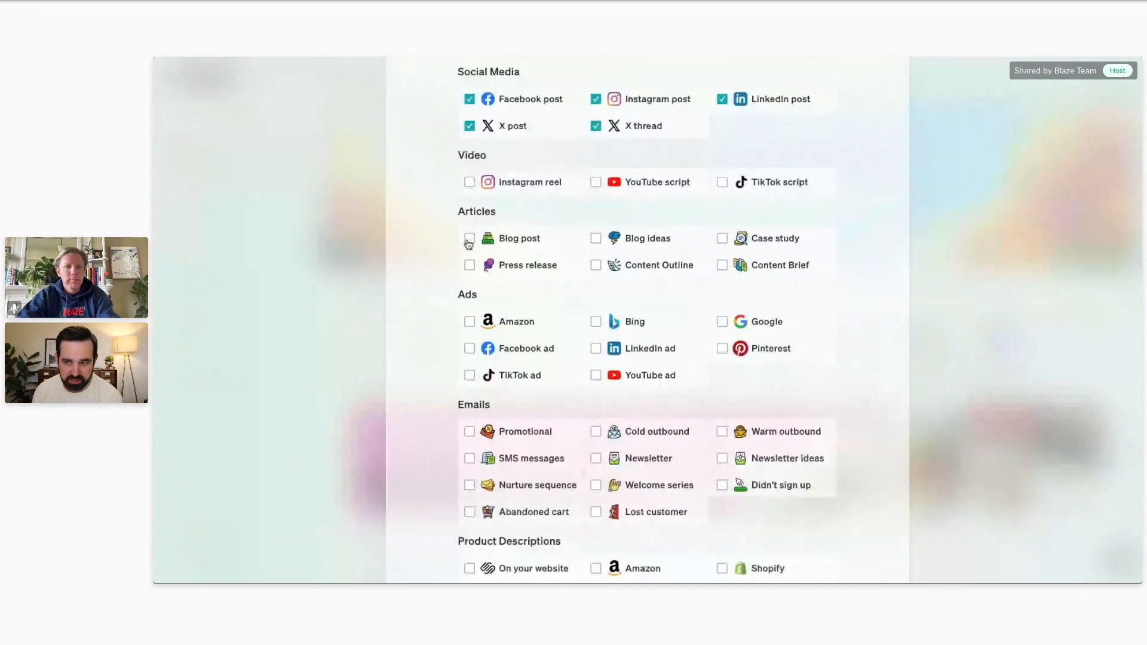
pyautogui.scroll(-2, 563, 227)
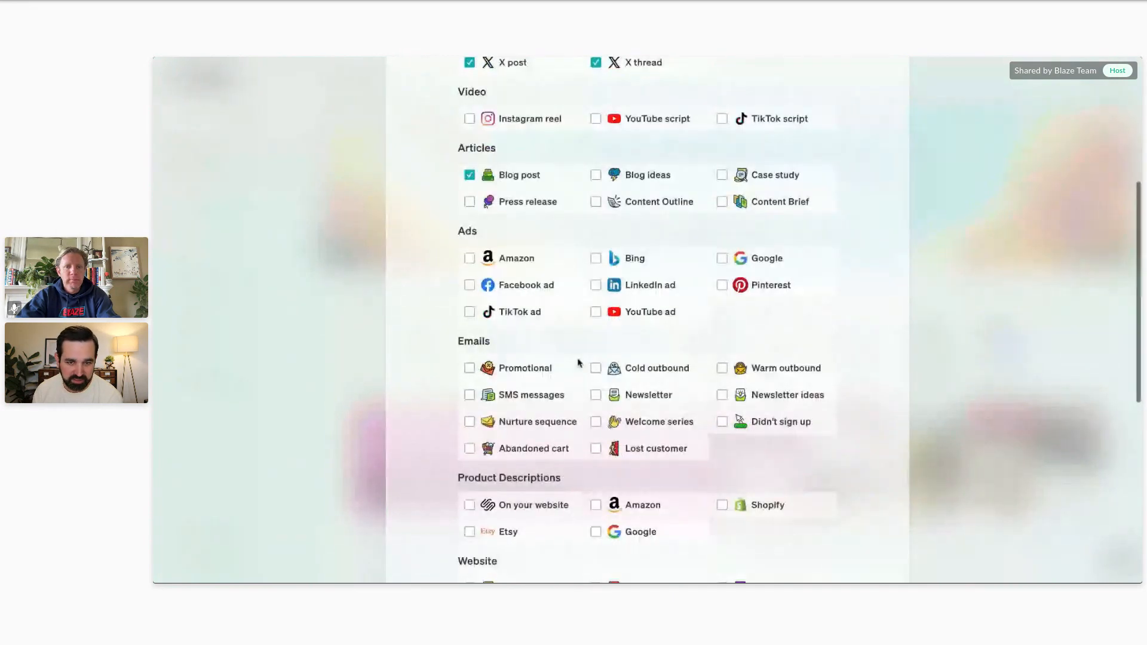
pyautogui.scroll(-7, 734, 294)
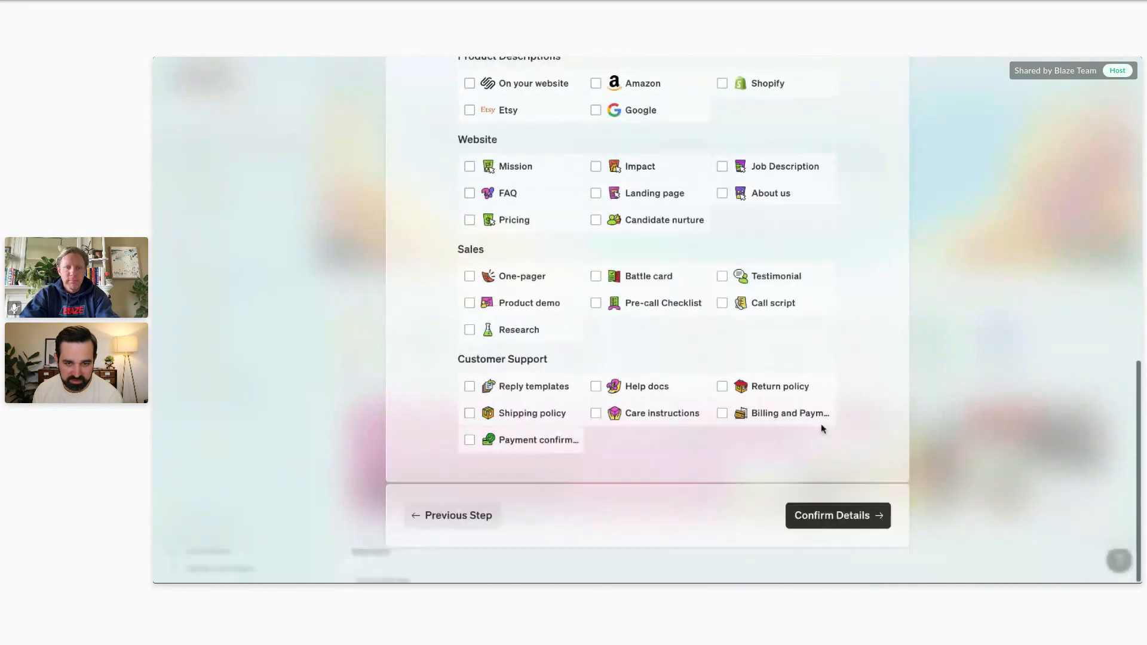
# Confirm the campaign details and generate the content in English with images, using the Blaze.ai Voice and the Content Calendar location.
pyautogui.click(843, 516)
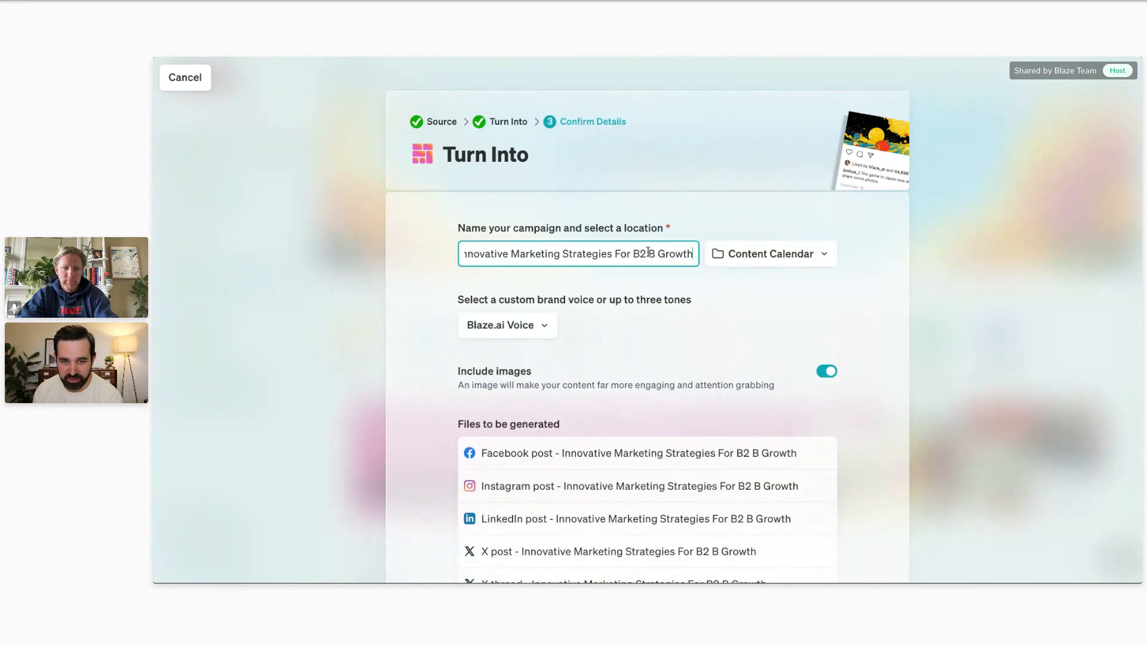
pyautogui.scroll(-3, 727, 180)
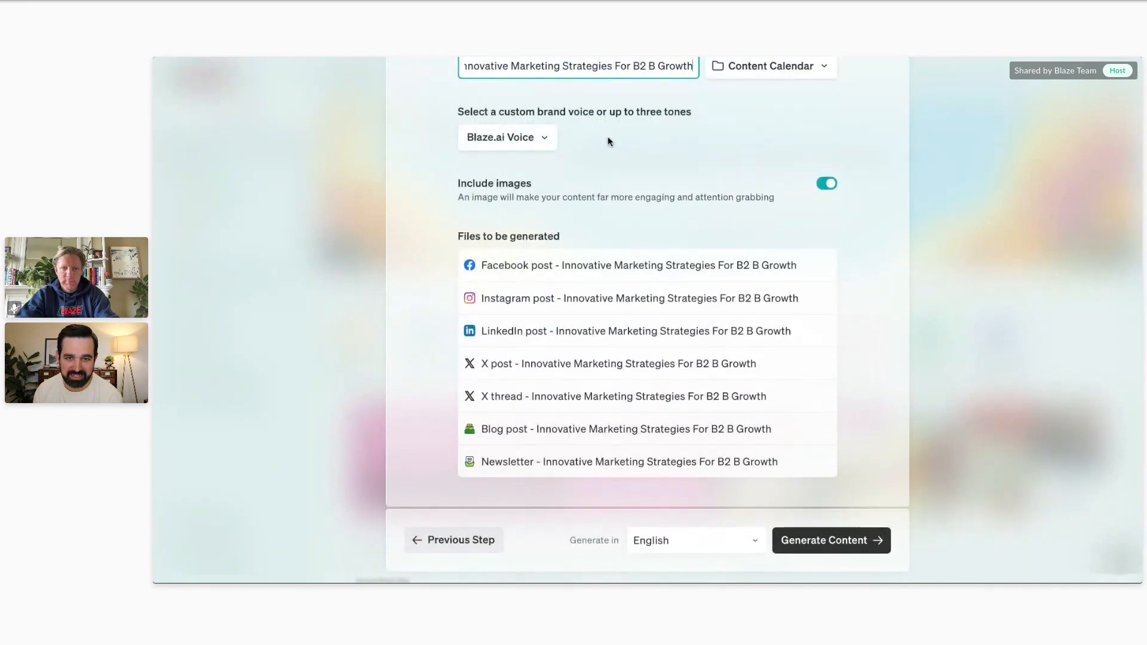
pyautogui.click(856, 540)
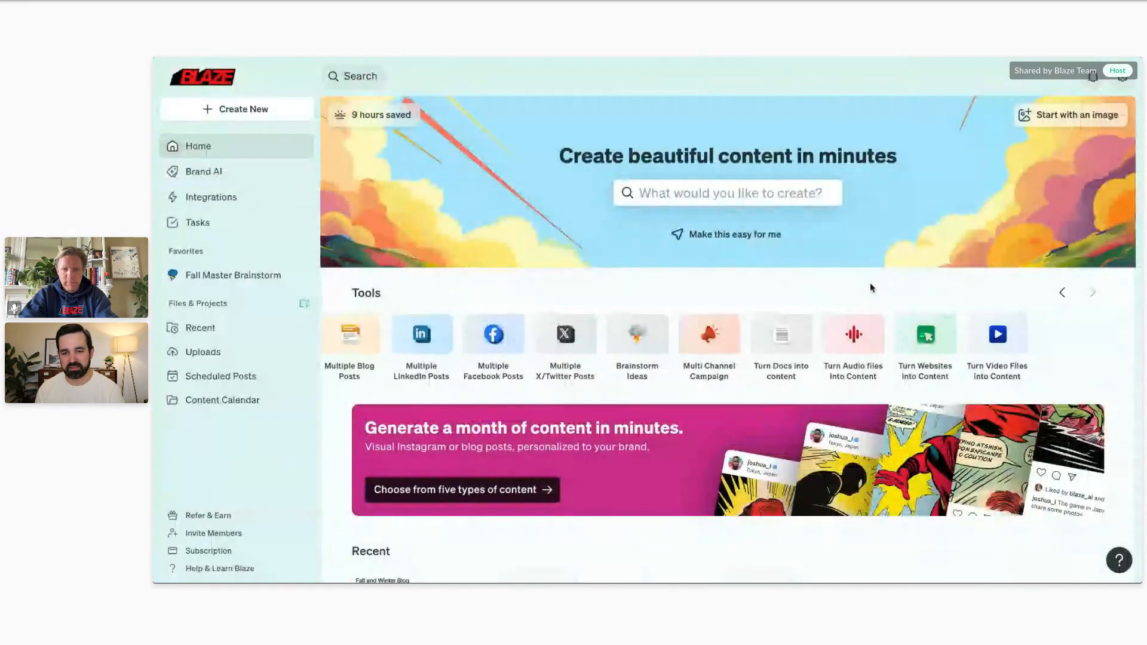
# Open the Content Calendar project.
pyautogui.scroll(-2, 640, 261)
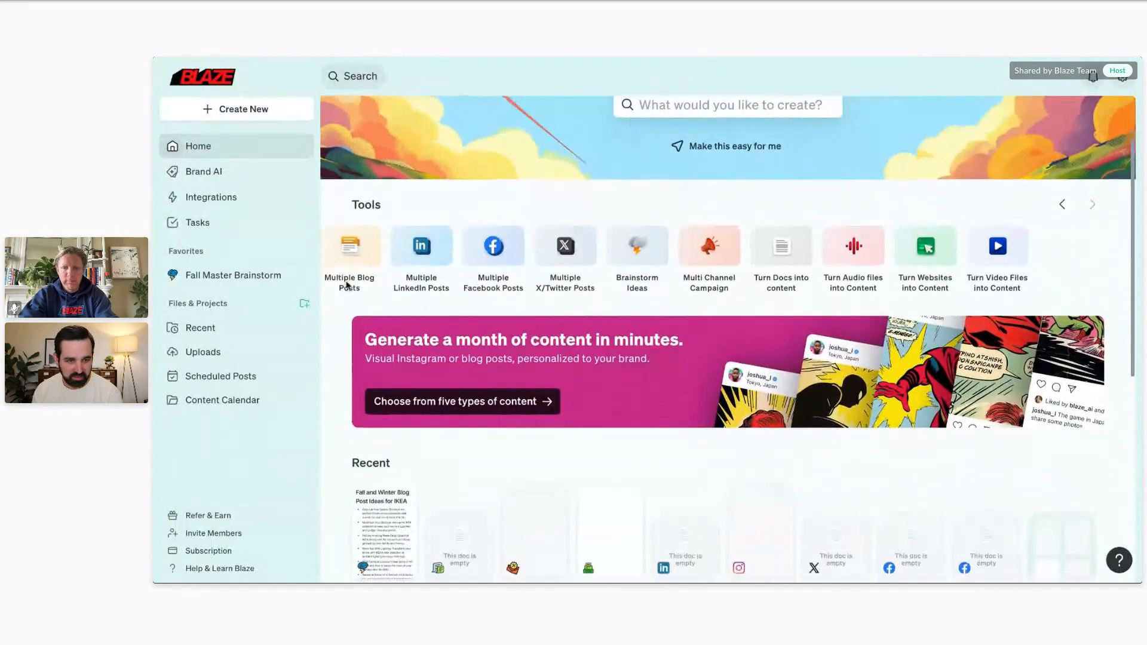
pyautogui.click(235, 402)
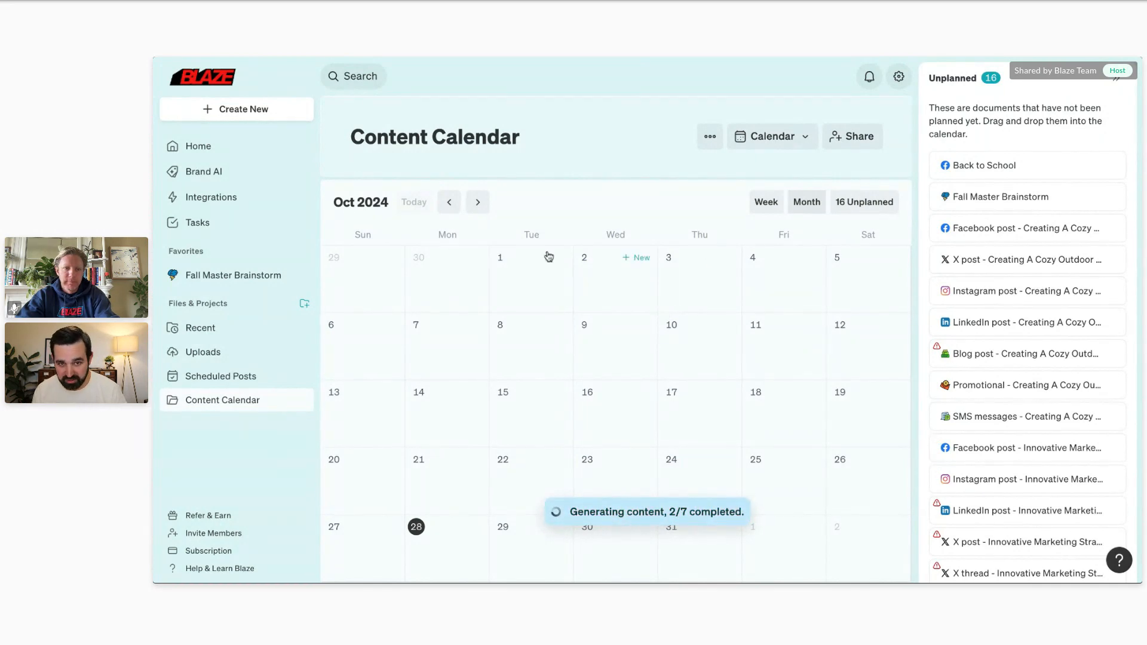
# Search the creation tools for "turn", examine the source options of Turn Websites into Content, and leave without entering a URL.
pyautogui.click(260, 113)
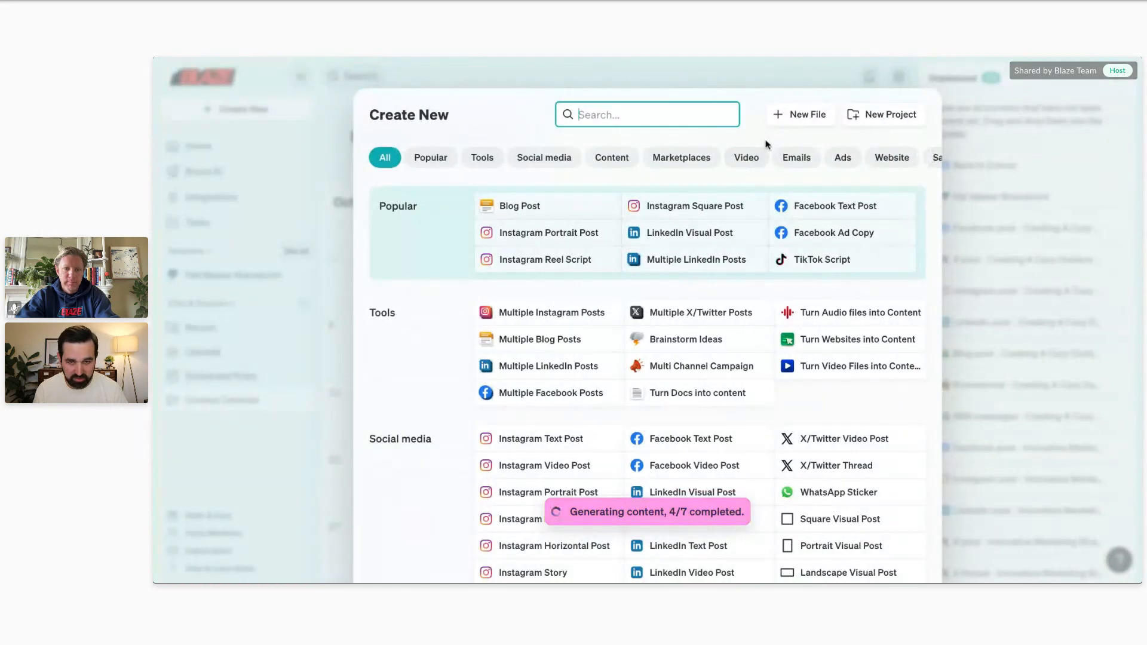
pyautogui.write('turn')
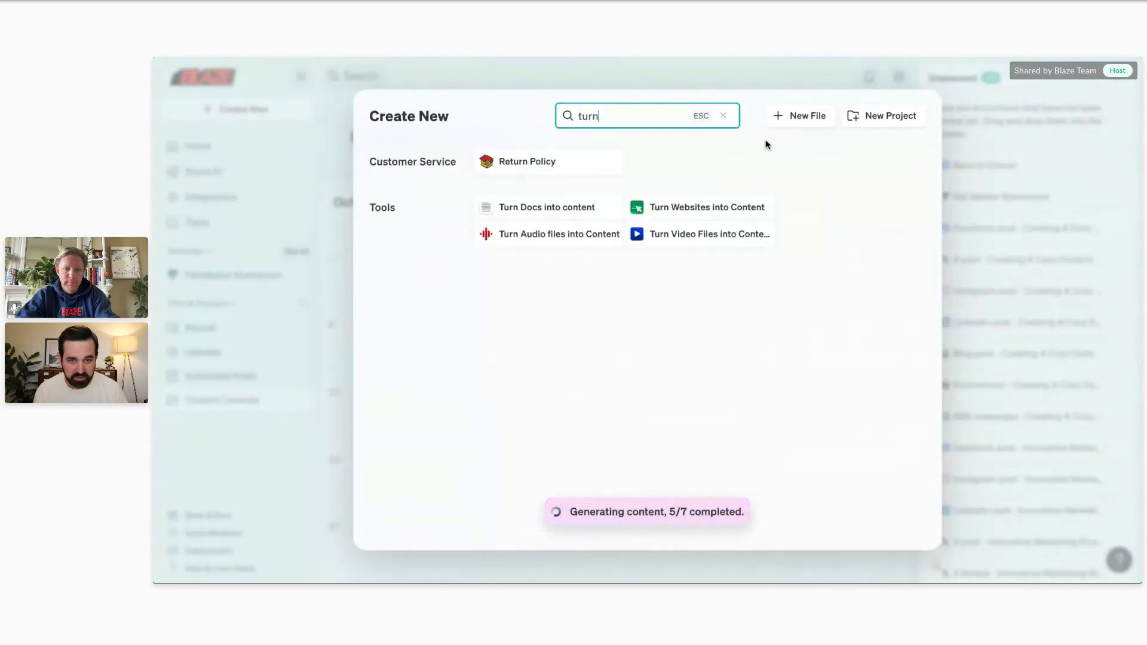
pyautogui.click(686, 207)
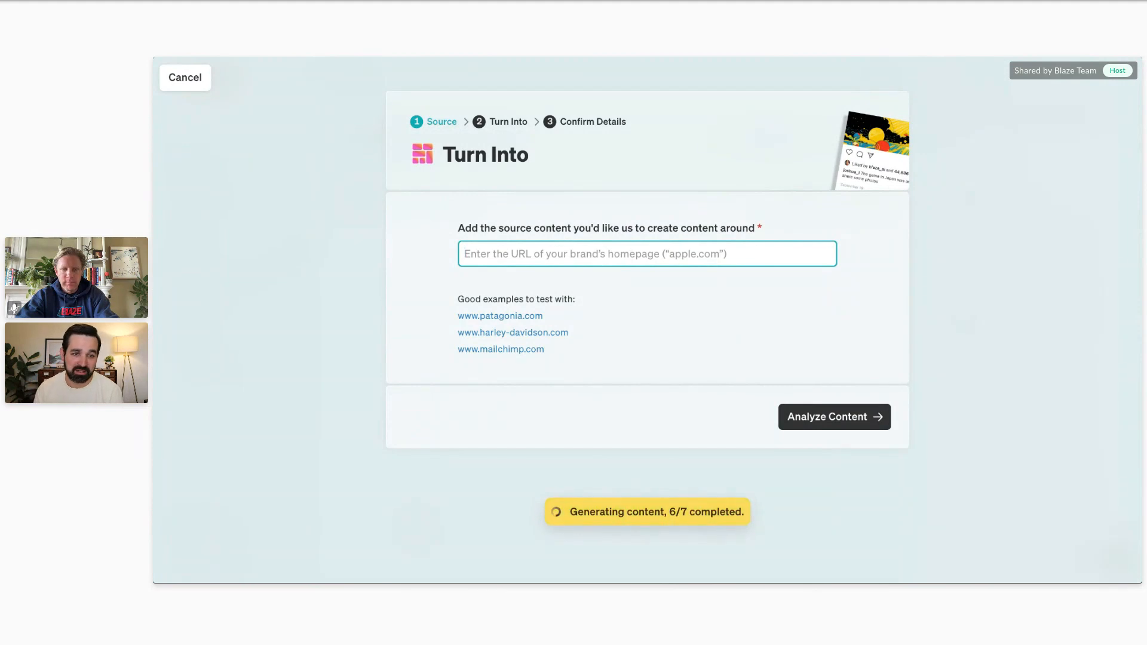
pyautogui.click(185, 83)
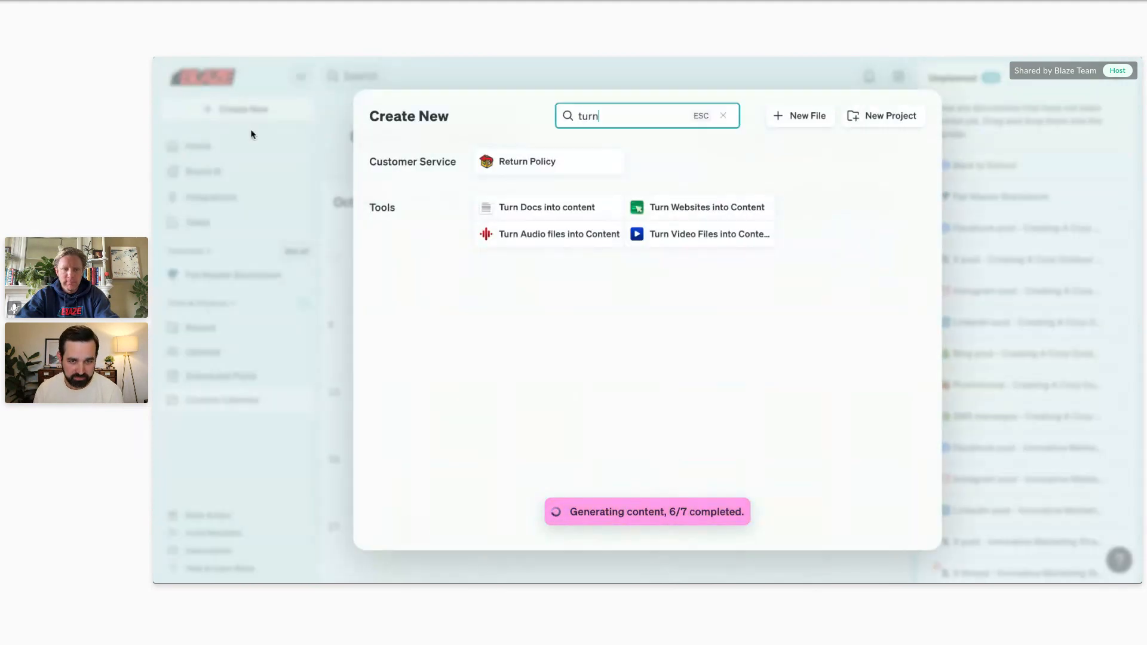
pyautogui.click(271, 245)
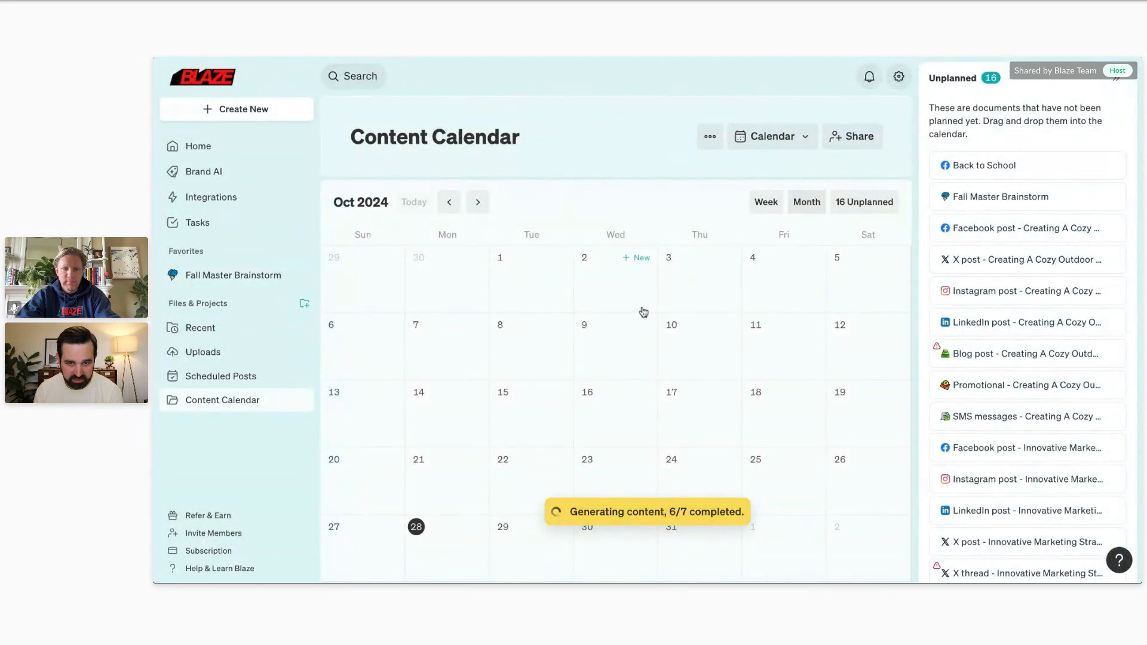
# Open the unplanned Facebook post of the Innovative Marketing Strategies campaign and read through its generated post ideas.
pyautogui.scroll(-1, 989, 313)
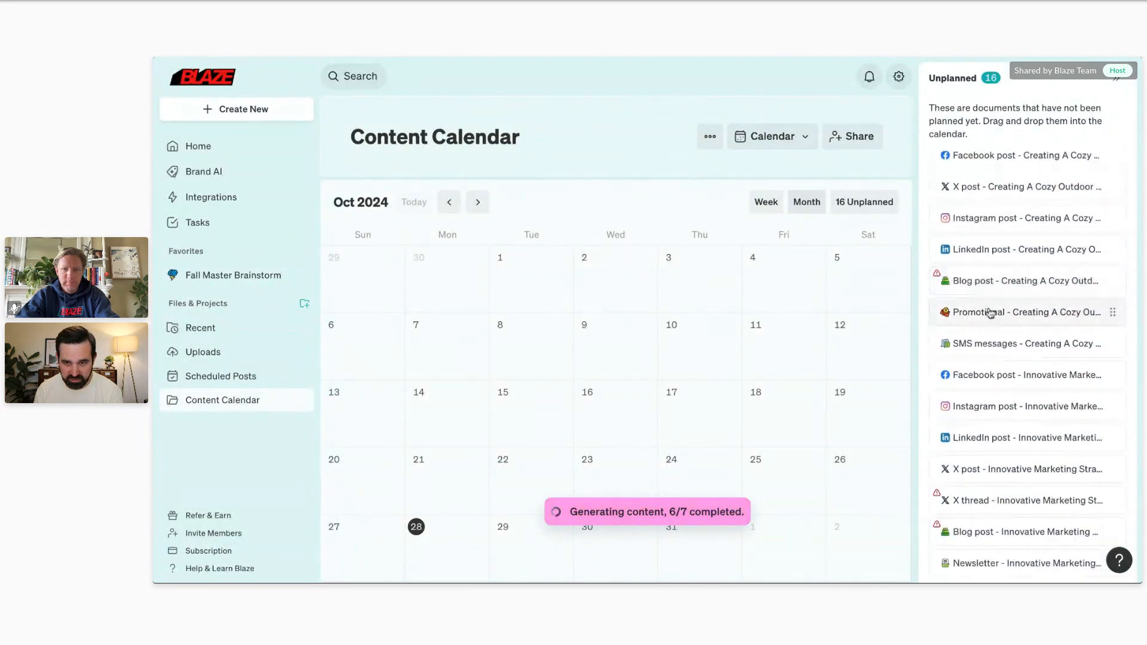
pyautogui.click(994, 359)
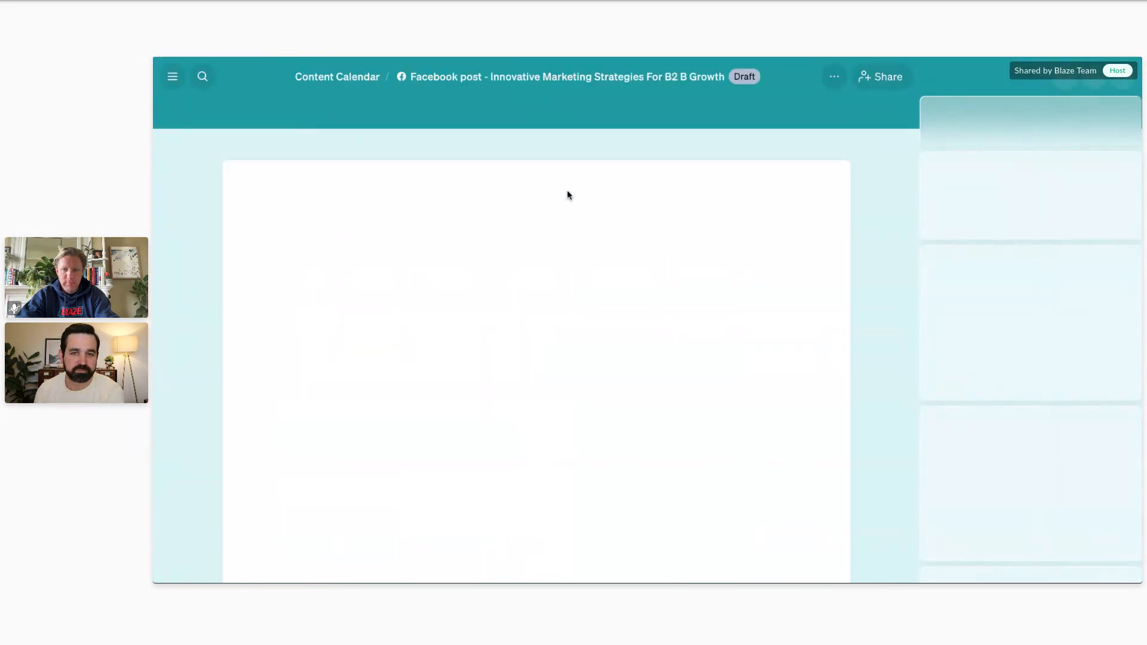
pyautogui.scroll(-10, 471, 256)
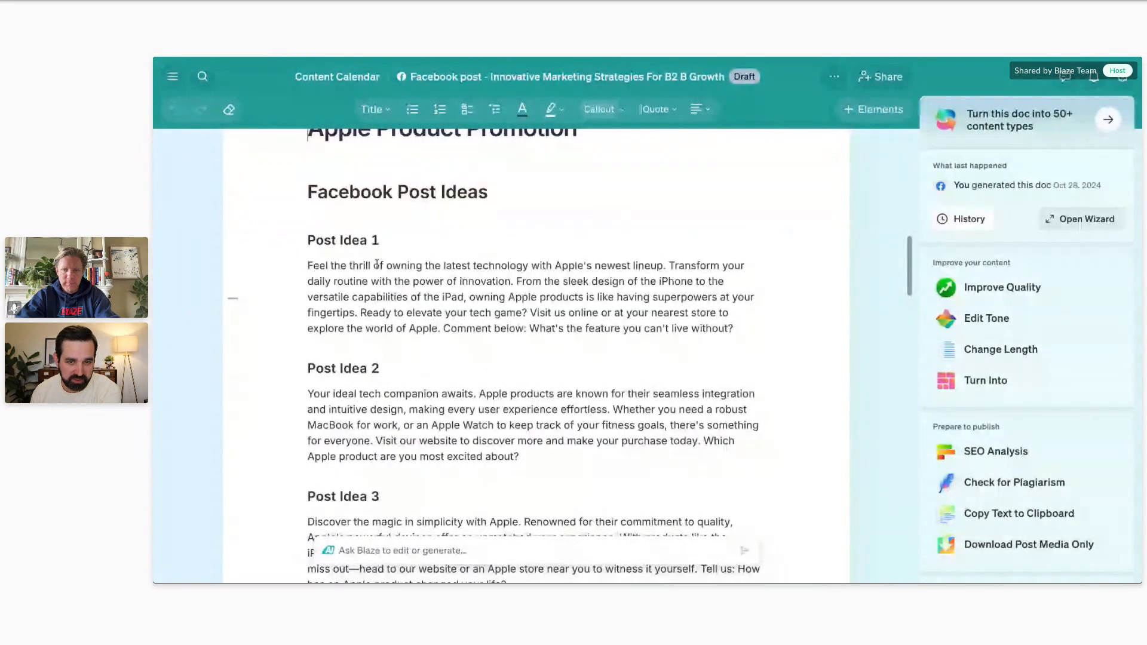
pyautogui.scroll(-15, 377, 263)
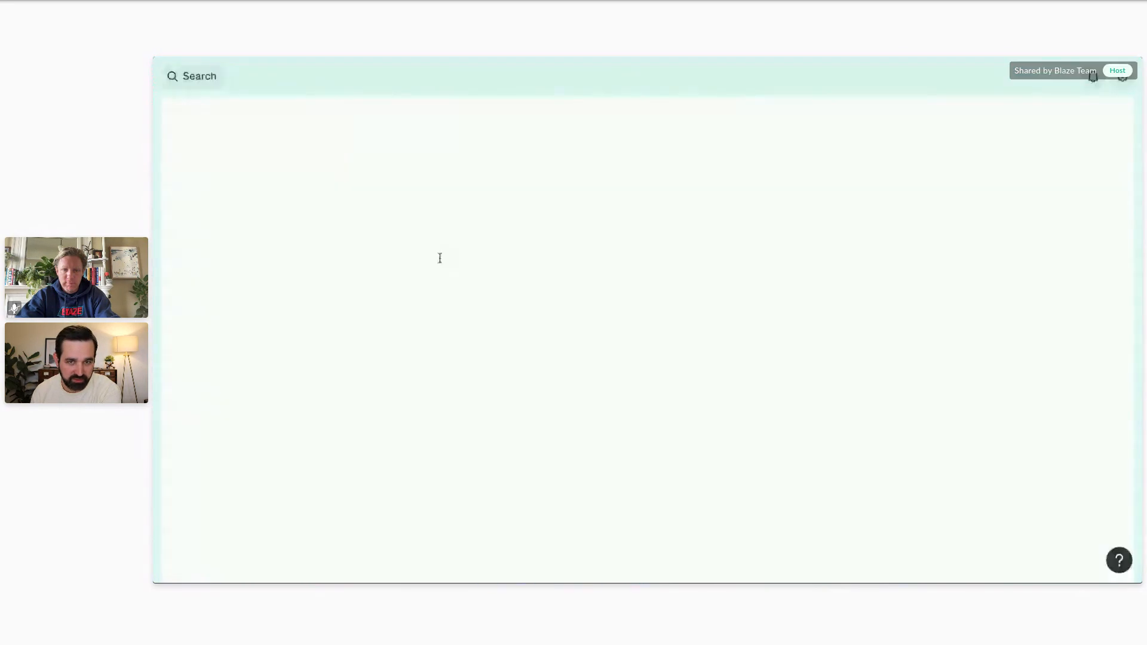